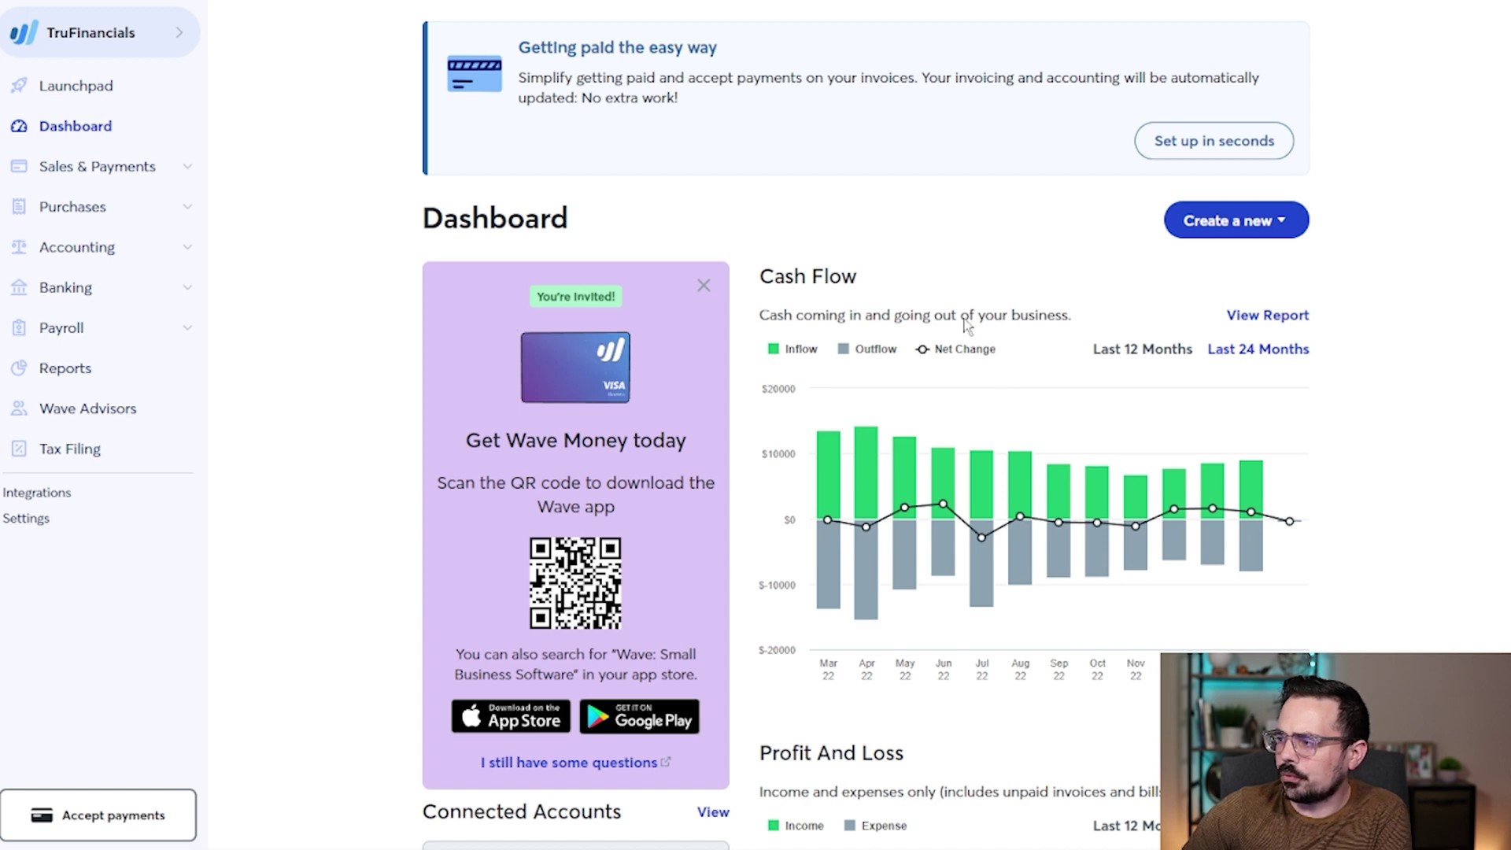
# - Dismiss the Wave Money invitation on the dashboard and review the Cash Flow and Profit and Loss charts
pyautogui.click(704, 286)
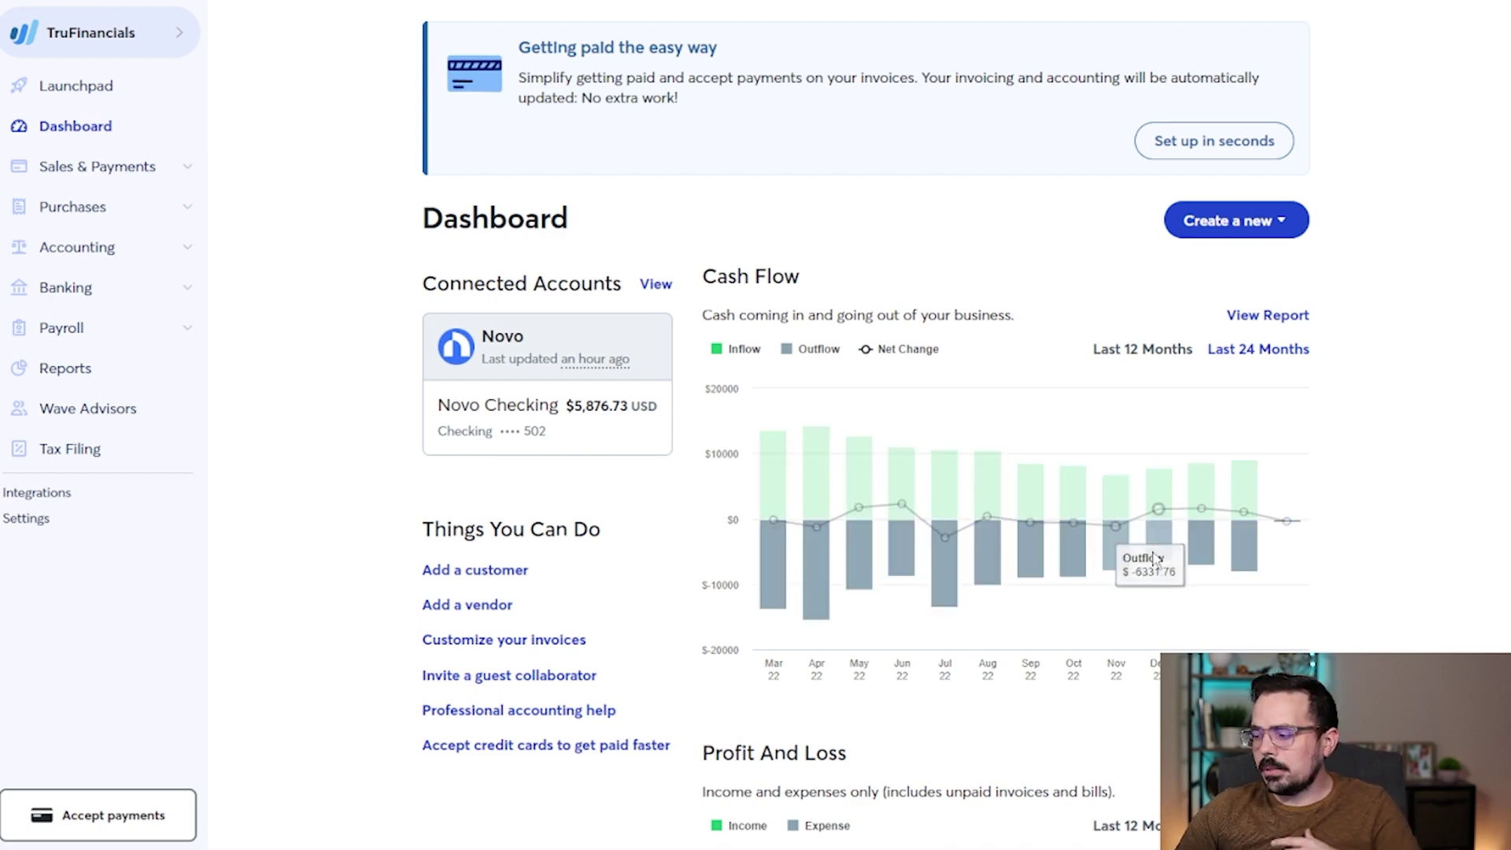
pyautogui.scroll(-3, 1489, 532)
pyautogui.scroll(-5, 1489, 532)
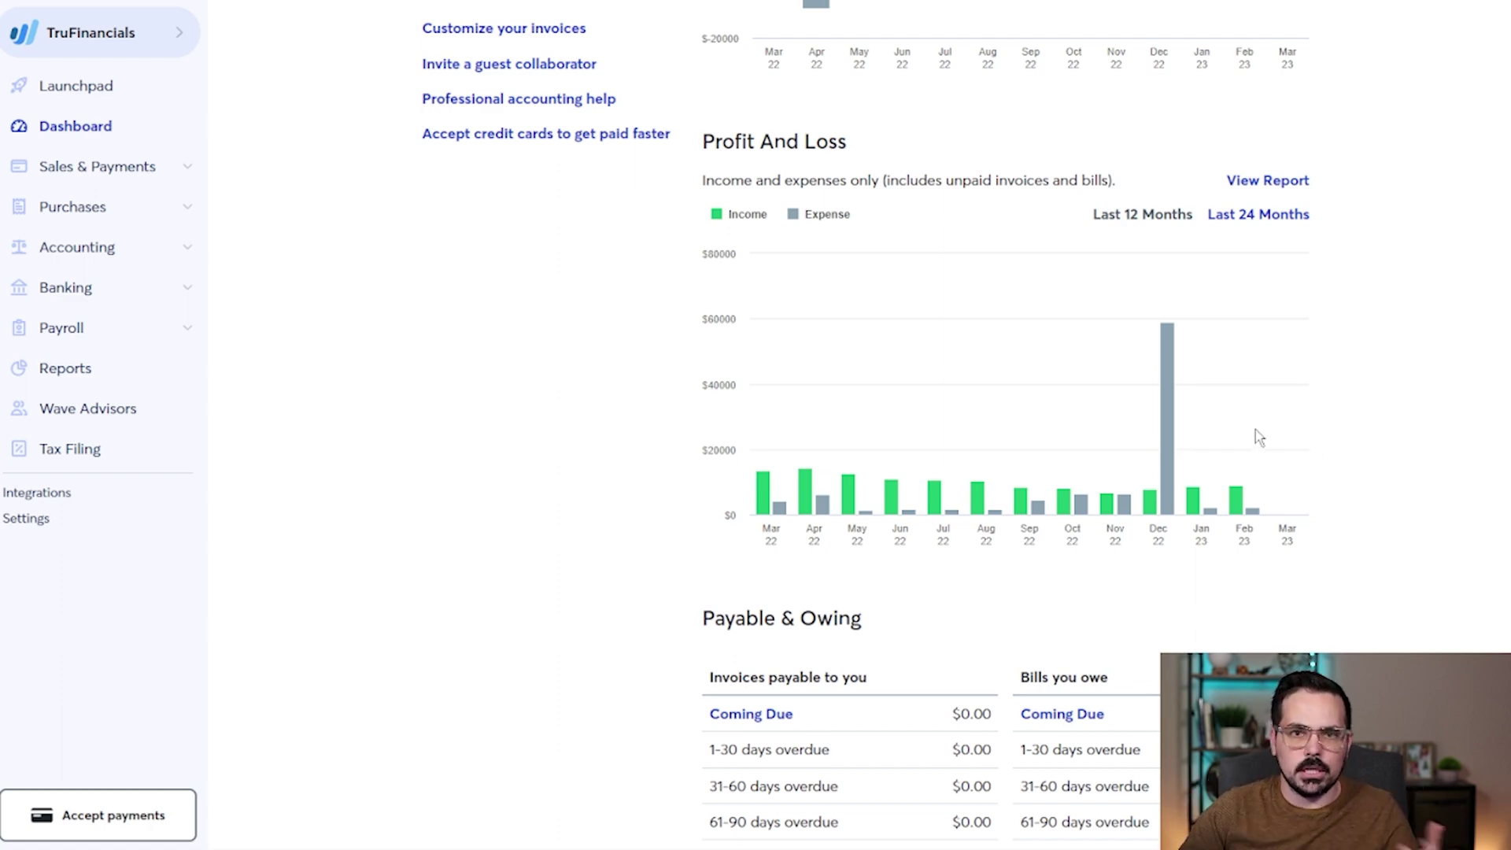
pyautogui.scroll(8, 1224, 469)
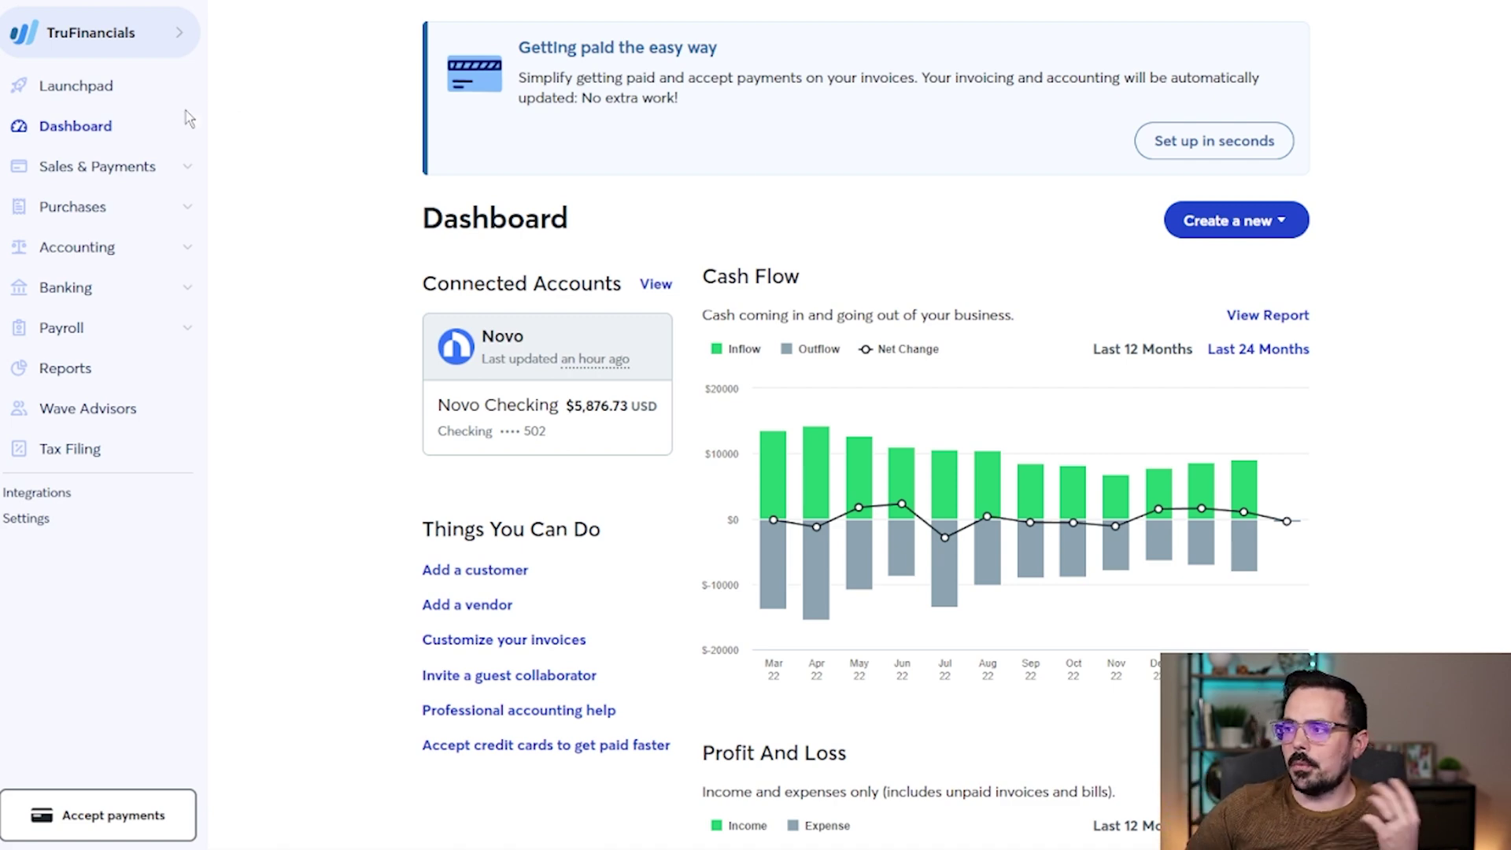
# - Draw cyan arrows at Dashboard, Sales & Payments and Purchases with the page annotation pen, varying the stroke size, and clear them
pyautogui.hotkey('alt', 'p')
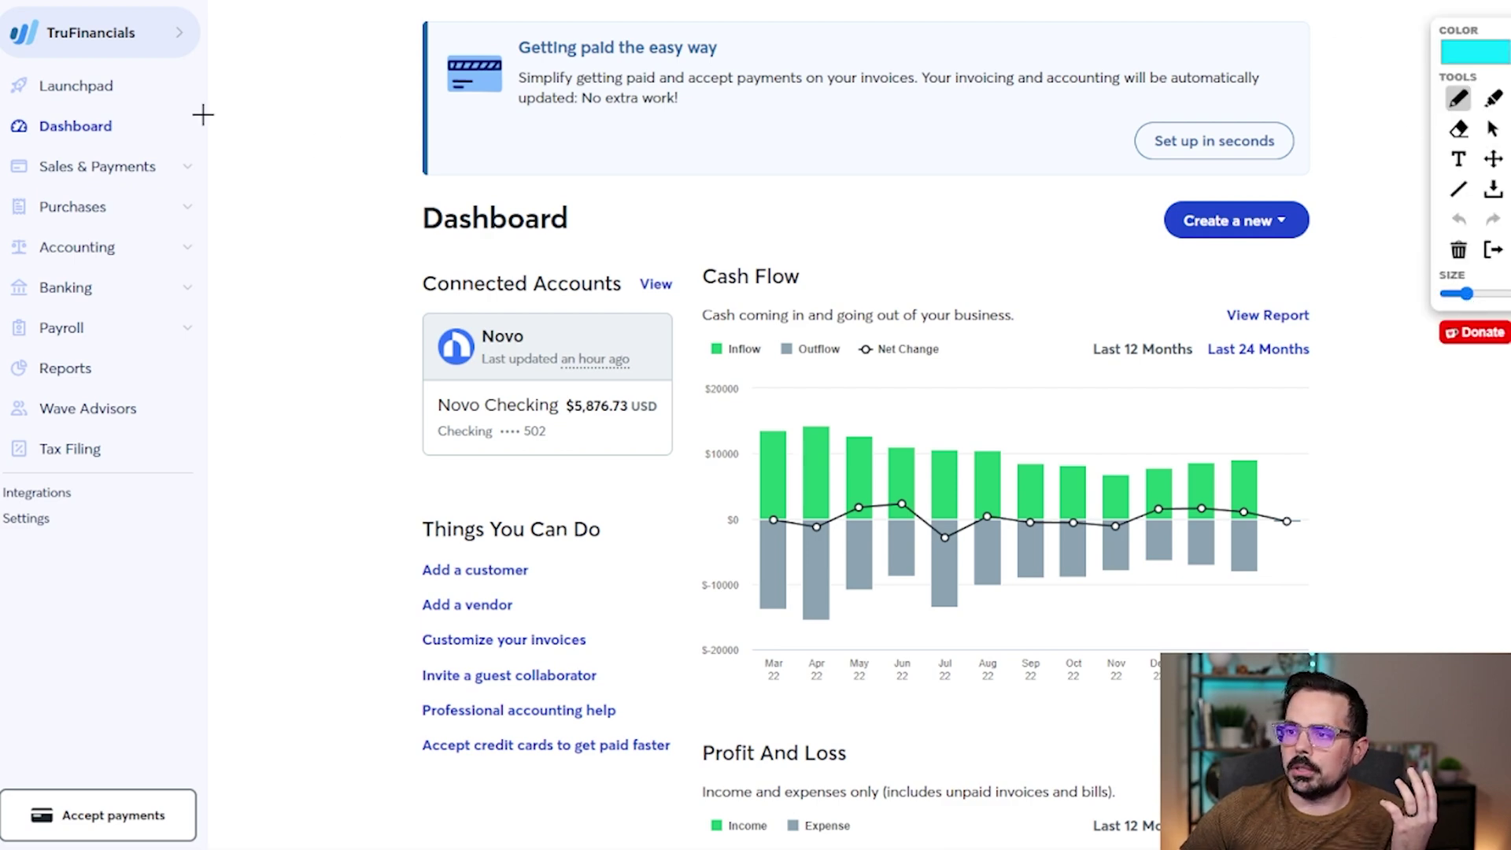
pyautogui.moveTo(349, 115)
pyautogui.mouseDown()
pyautogui.moveTo(210, 116)
pyautogui.moveTo(216, 97)
pyautogui.moveTo(227, 137)
pyautogui.mouseUp()
pyautogui.moveTo(1467, 295); pyautogui.dragTo(1448, 295)
pyautogui.moveTo(381, 165)
pyautogui.mouseDown()
pyautogui.moveTo(239, 164)
pyautogui.moveTo(270, 148)
pyautogui.moveTo(264, 188)
pyautogui.mouseUp()
pyautogui.moveTo(1450, 295); pyautogui.dragTo(1469, 295)
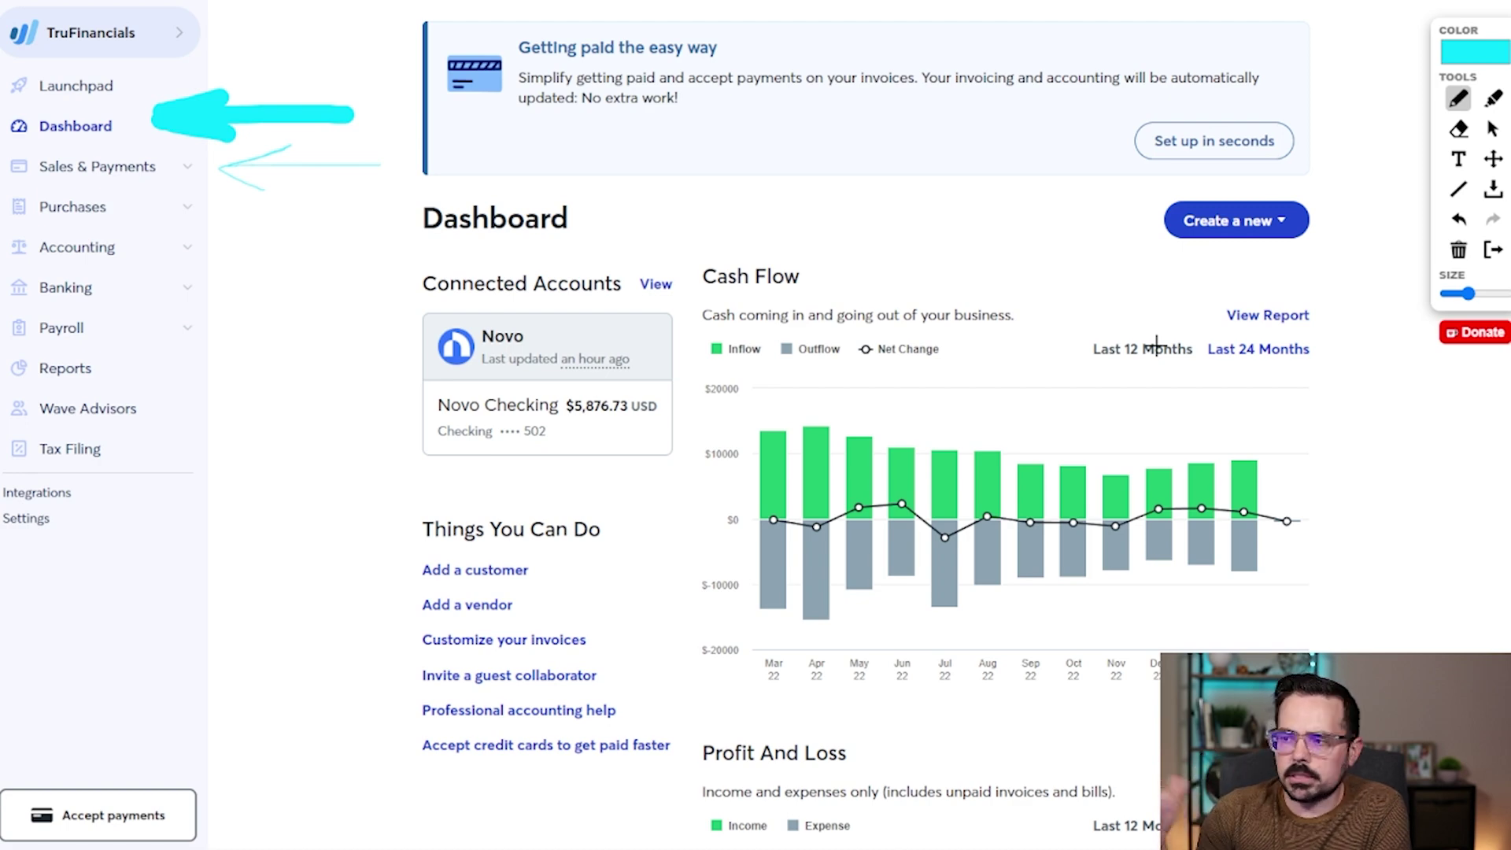
pyautogui.moveTo(384, 197)
pyautogui.mouseDown()
pyautogui.moveTo(165, 198)
pyautogui.moveTo(228, 219)
pyautogui.mouseUp()
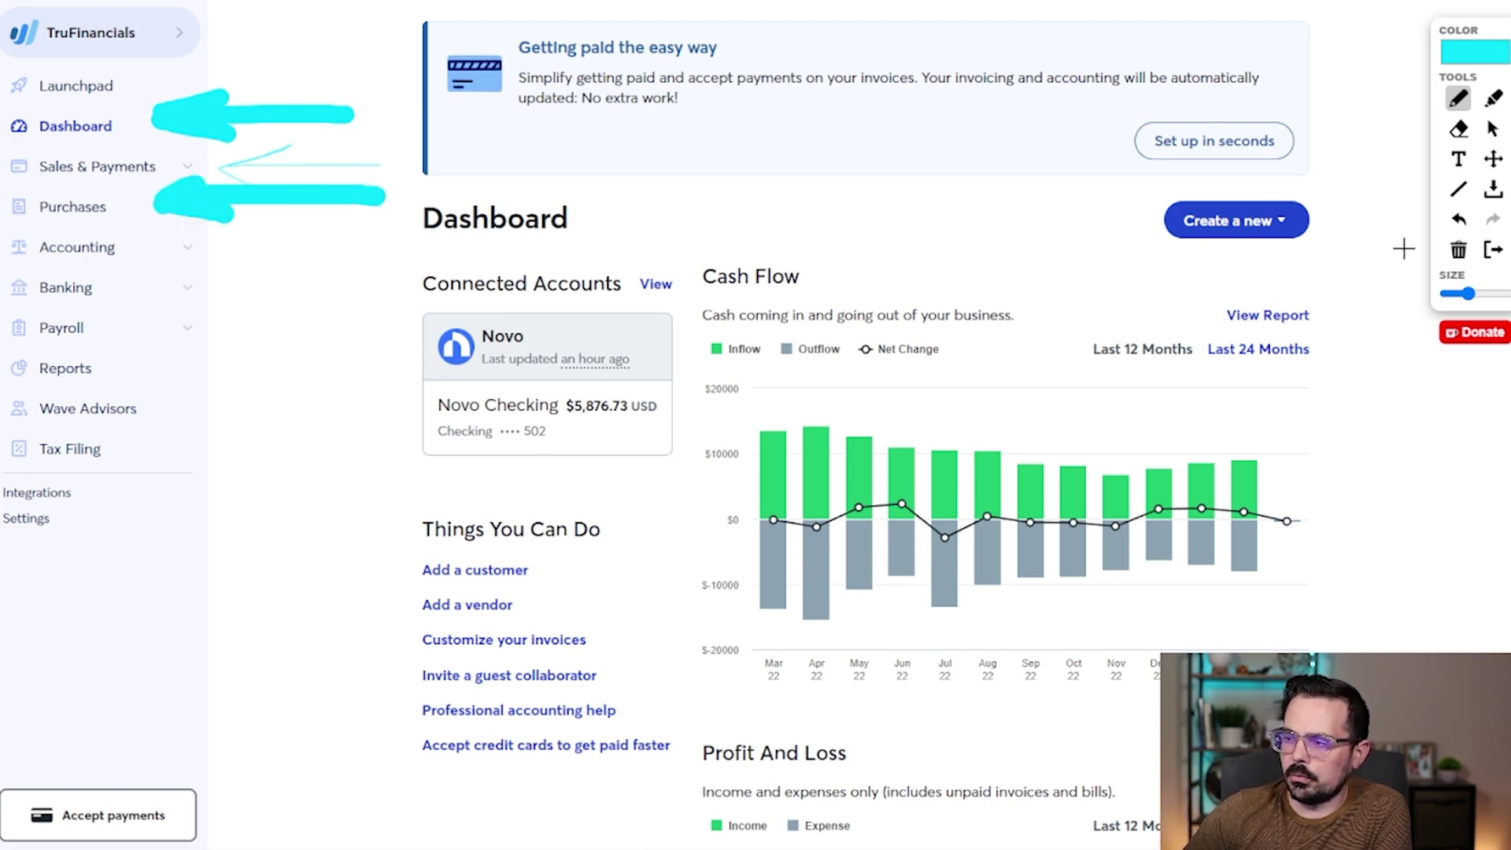
pyautogui.click(1459, 249)
# - Mark Accounting, Banking, Payroll, Reports, Wave Advisors and Tax Filing with cyan pen arrows, and clear the annotations
pyautogui.moveTo(431, 238)
pyautogui.mouseDown()
pyautogui.moveTo(244, 226)
pyautogui.moveTo(281, 249)
pyautogui.mouseUp()
pyautogui.moveTo(1468, 294); pyautogui.dragTo(1457, 294)
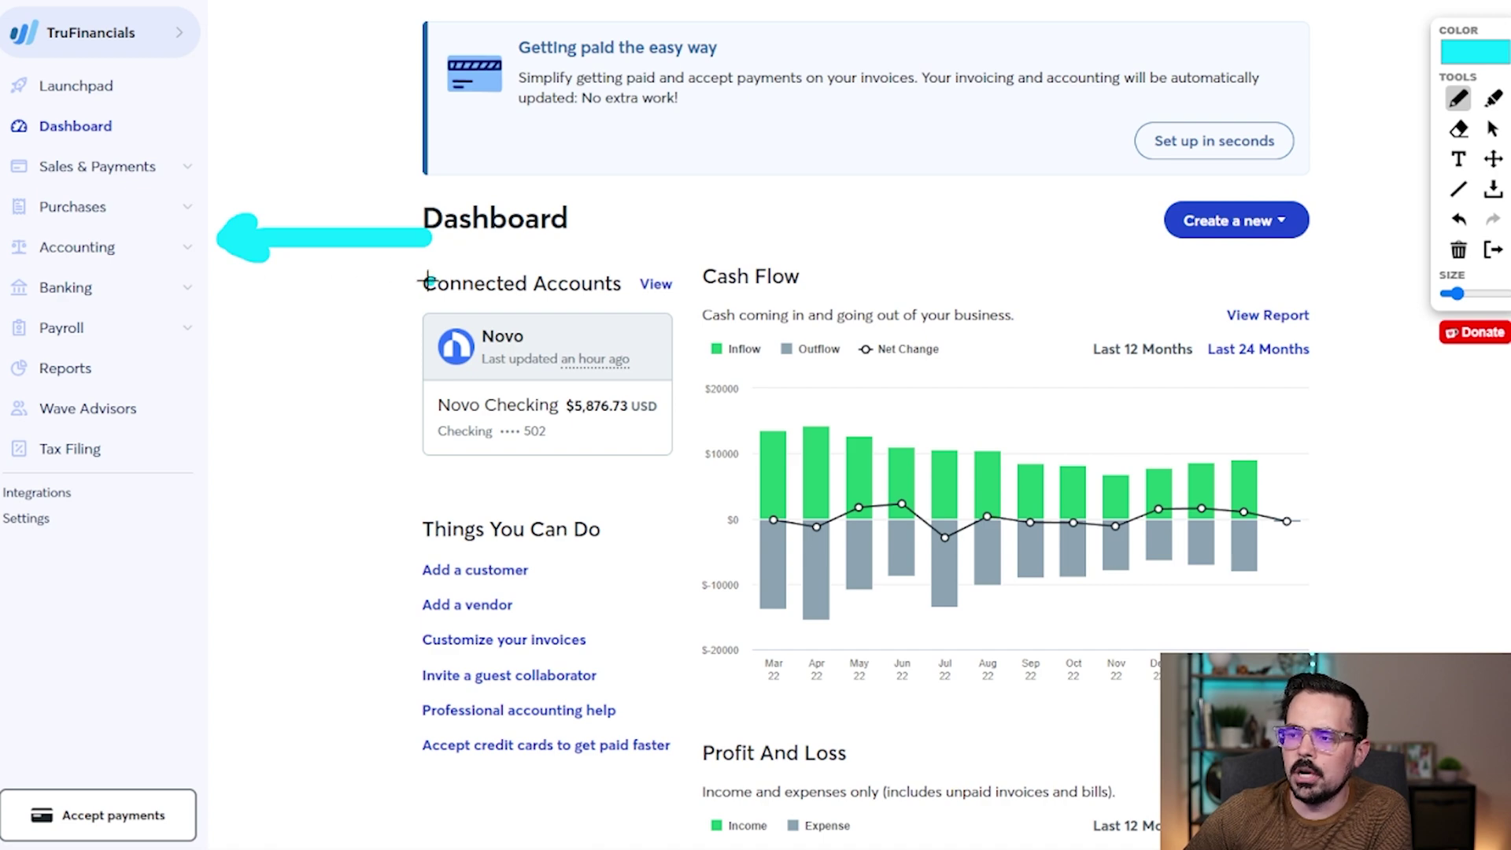
pyautogui.moveTo(431, 279)
pyautogui.mouseDown()
pyautogui.moveTo(192, 285)
pyautogui.moveTo(239, 300)
pyautogui.mouseUp()
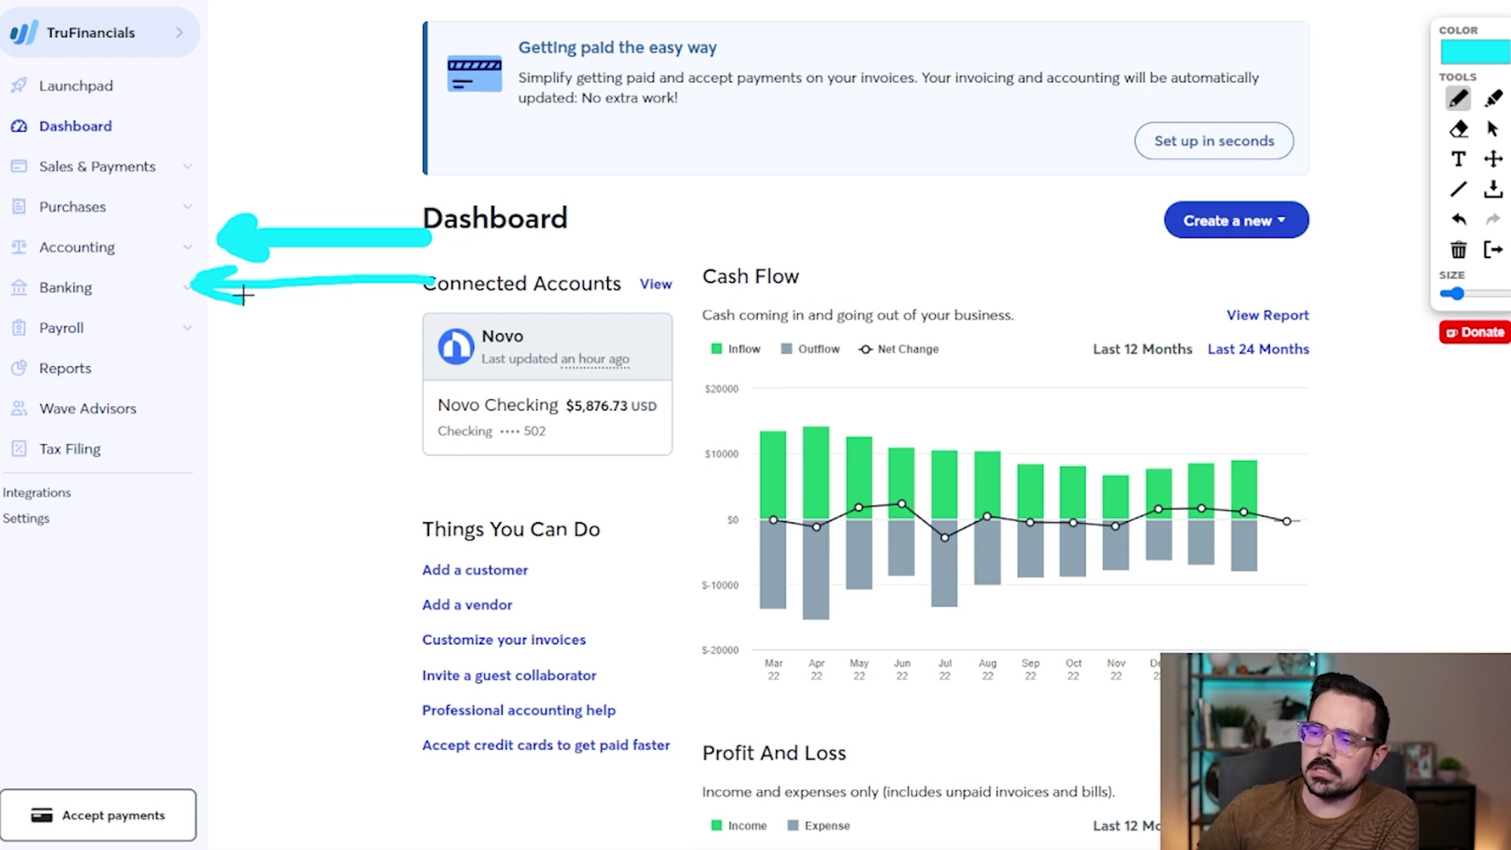
pyautogui.moveTo(372, 309)
pyautogui.mouseDown()
pyautogui.moveTo(206, 319)
pyautogui.moveTo(220, 301)
pyautogui.moveTo(258, 344)
pyautogui.mouseUp()
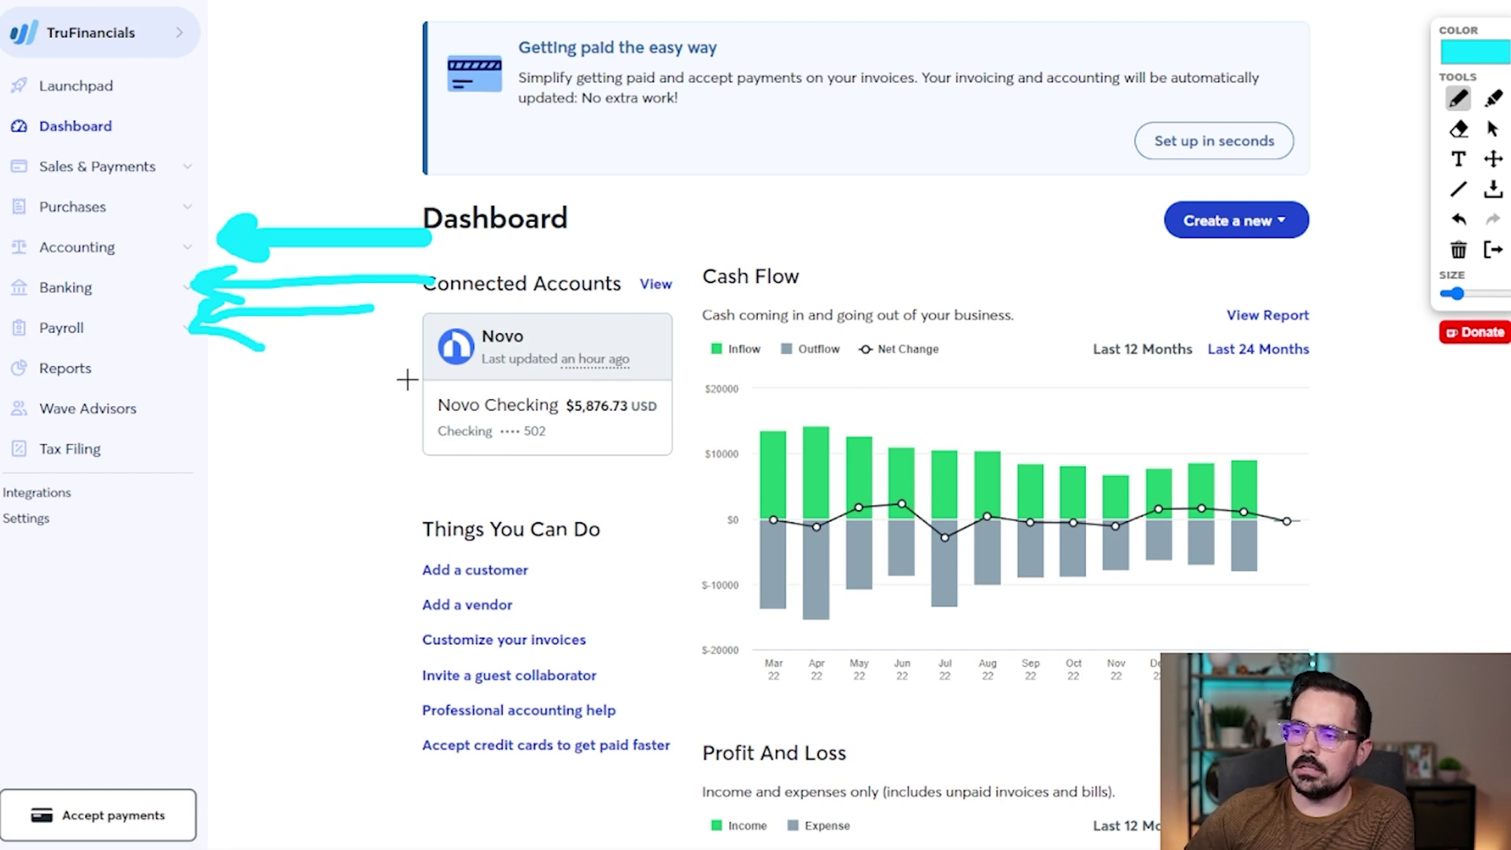
pyautogui.moveTo(425, 361)
pyautogui.mouseDown()
pyautogui.moveTo(192, 375)
pyautogui.moveTo(210, 365)
pyautogui.moveTo(243, 403)
pyautogui.mouseUp()
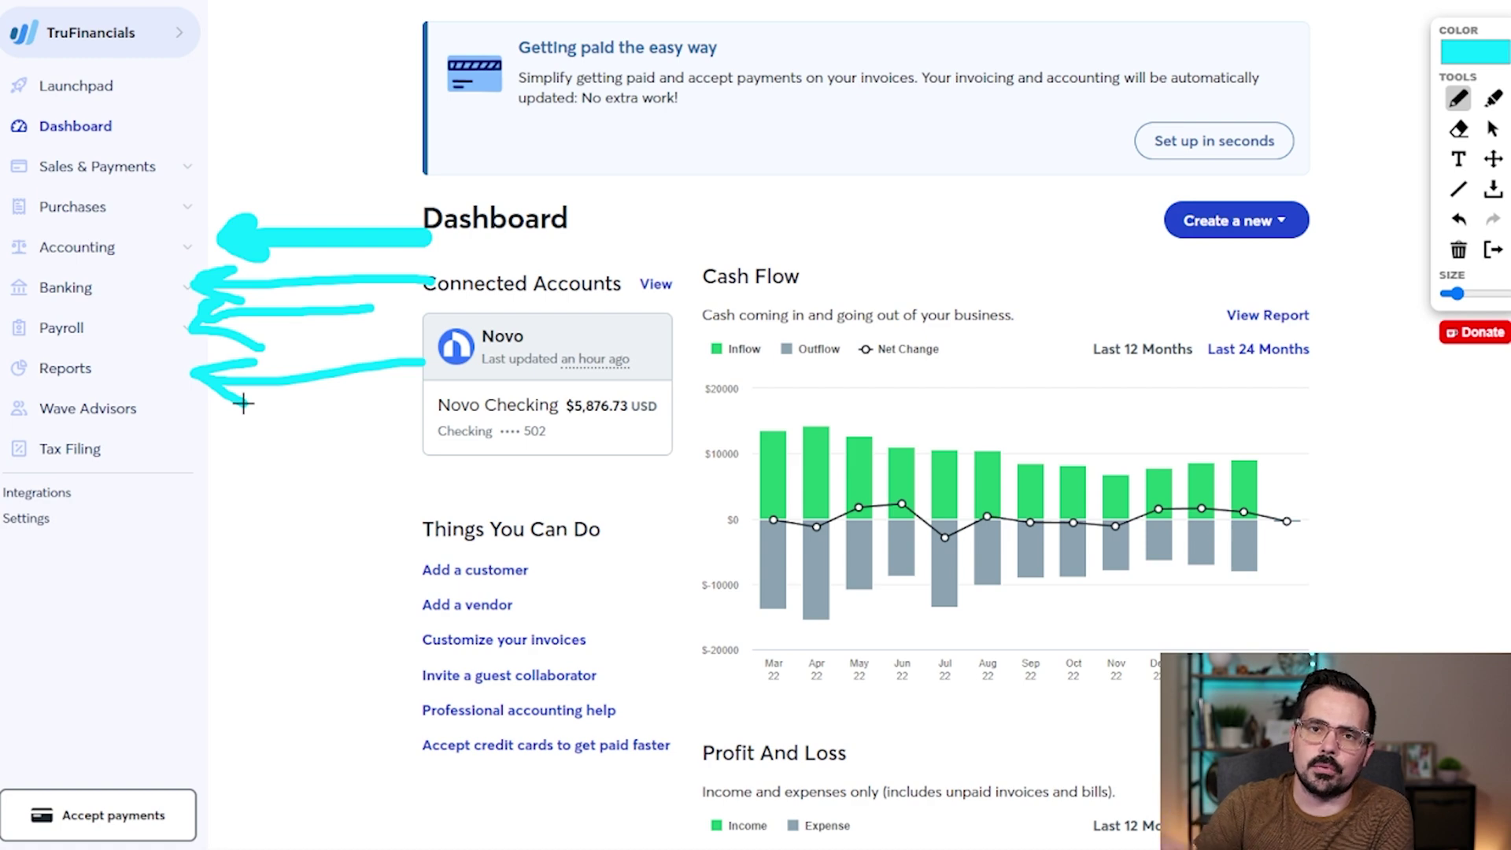
pyautogui.moveTo(311, 455)
pyautogui.mouseDown()
pyautogui.moveTo(152, 402)
pyautogui.moveTo(169, 399)
pyautogui.mouseUp()
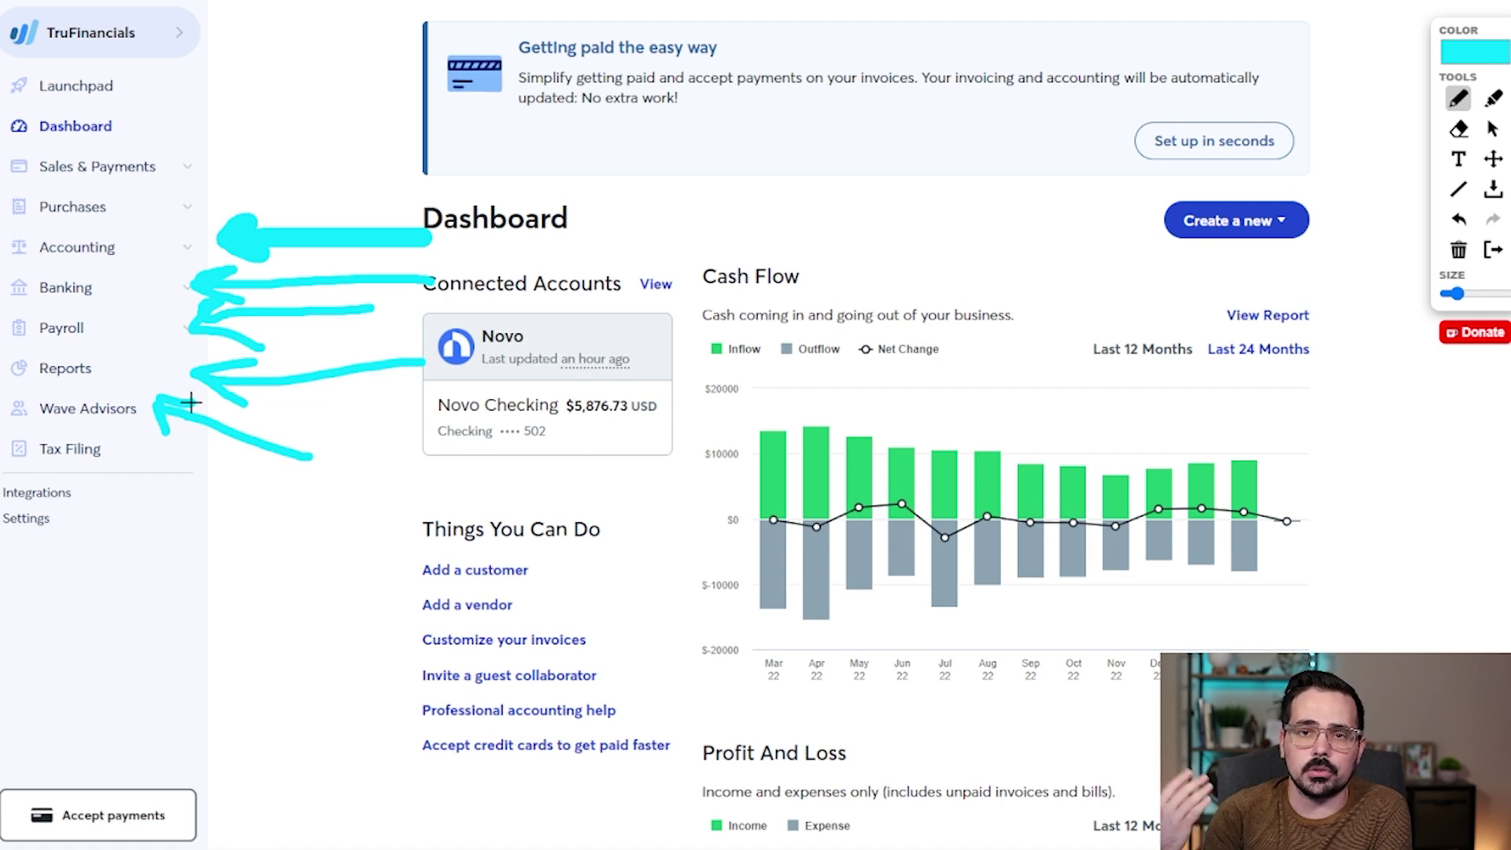
pyautogui.moveTo(279, 524)
pyautogui.mouseDown()
pyautogui.moveTo(114, 445)
pyautogui.moveTo(136, 432)
pyautogui.moveTo(144, 478)
pyautogui.mouseUp()
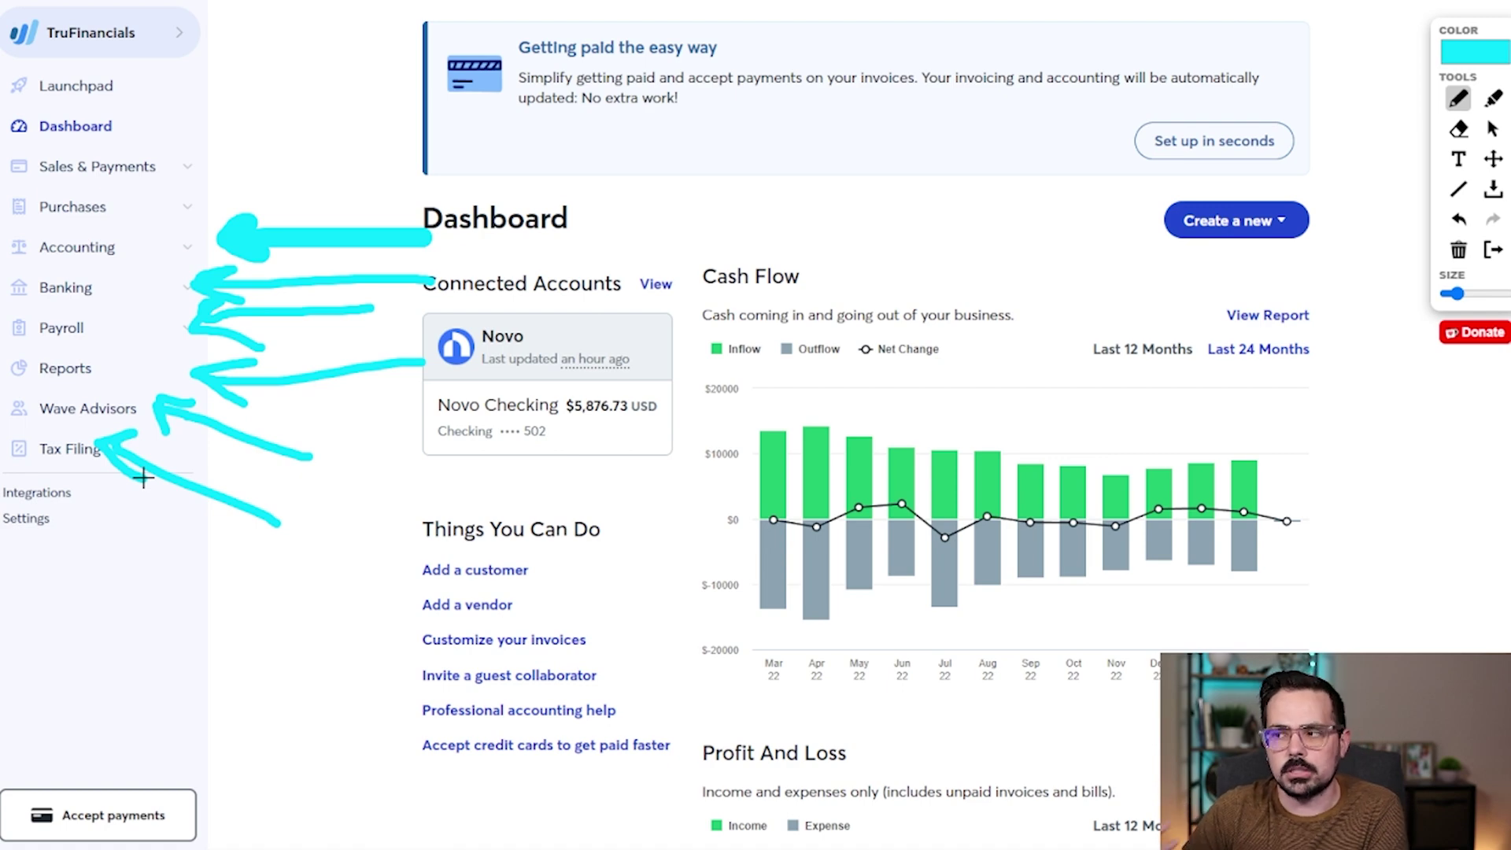
pyautogui.press('Escape')
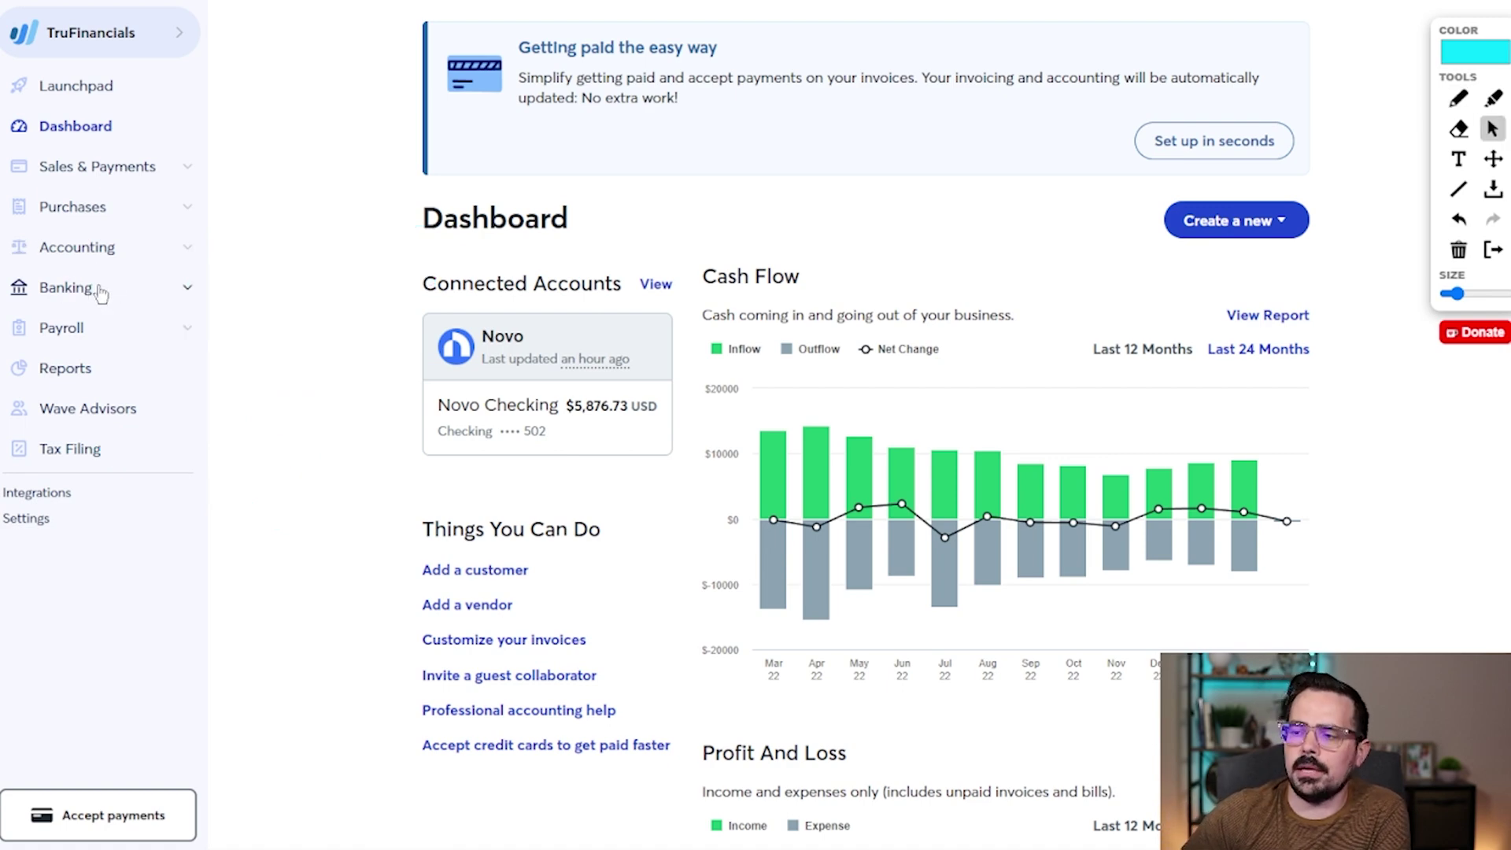
# - Point out Connected Accounts under Banking with a cyan arrow and open the Connected Accounts page
pyautogui.click(100, 293)
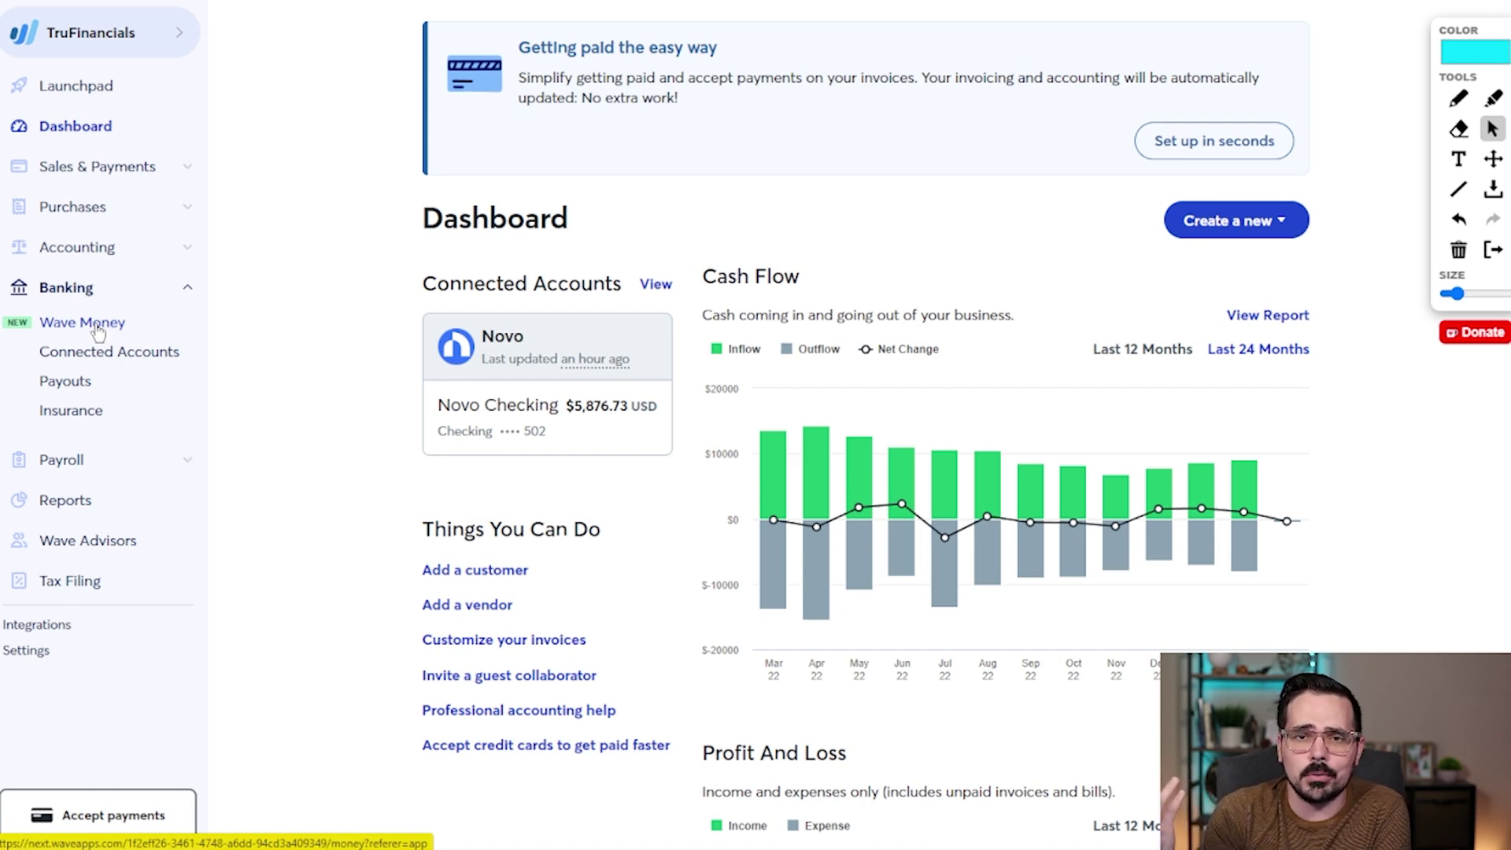
pyautogui.press('p')
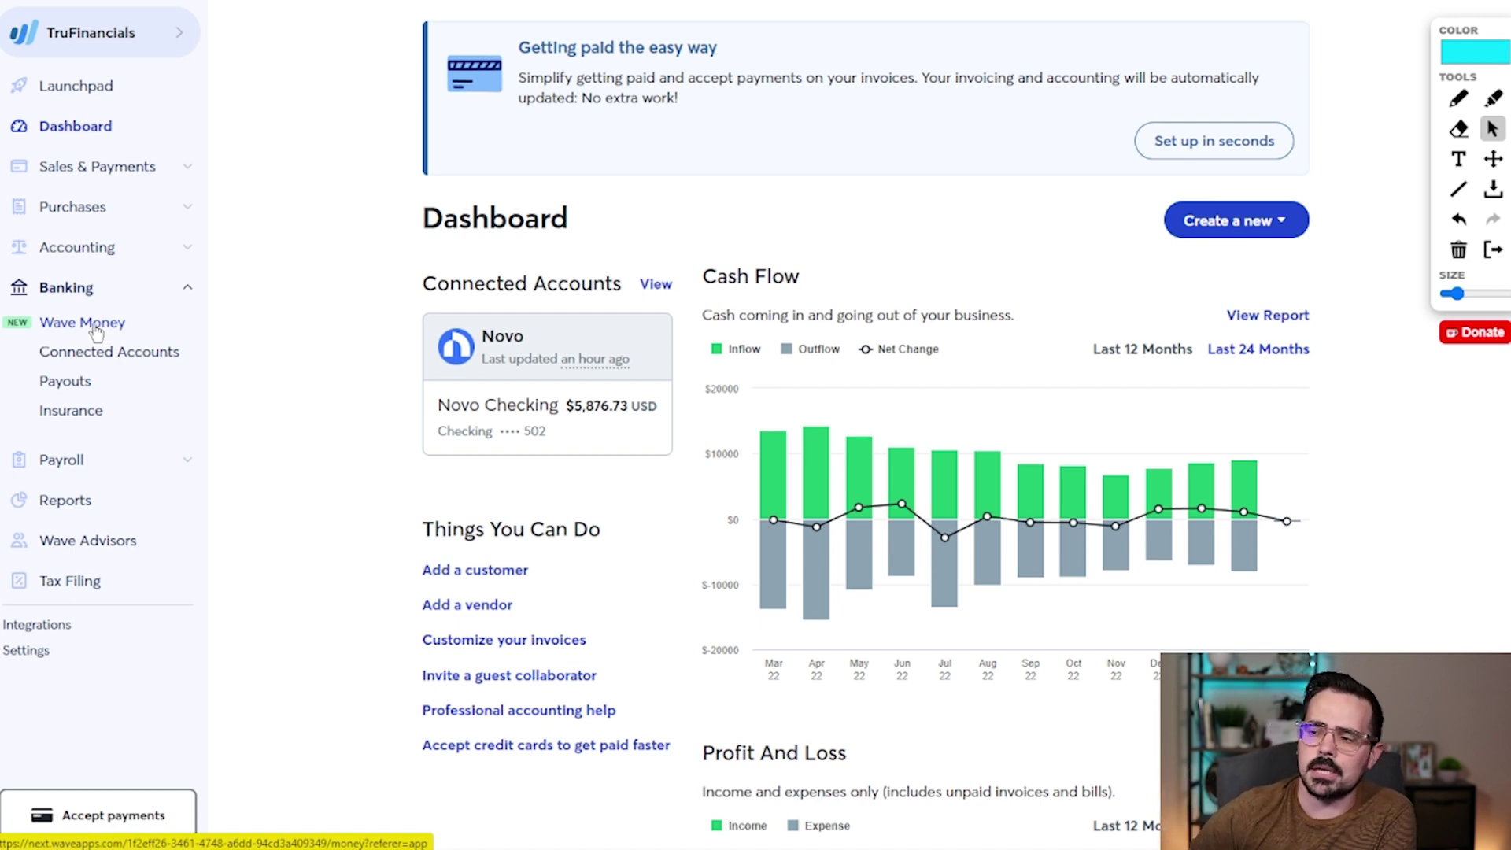
pyautogui.moveTo(435, 315)
pyautogui.mouseDown()
pyautogui.moveTo(224, 338)
pyautogui.moveTo(253, 297)
pyautogui.moveTo(280, 364)
pyautogui.mouseUp()
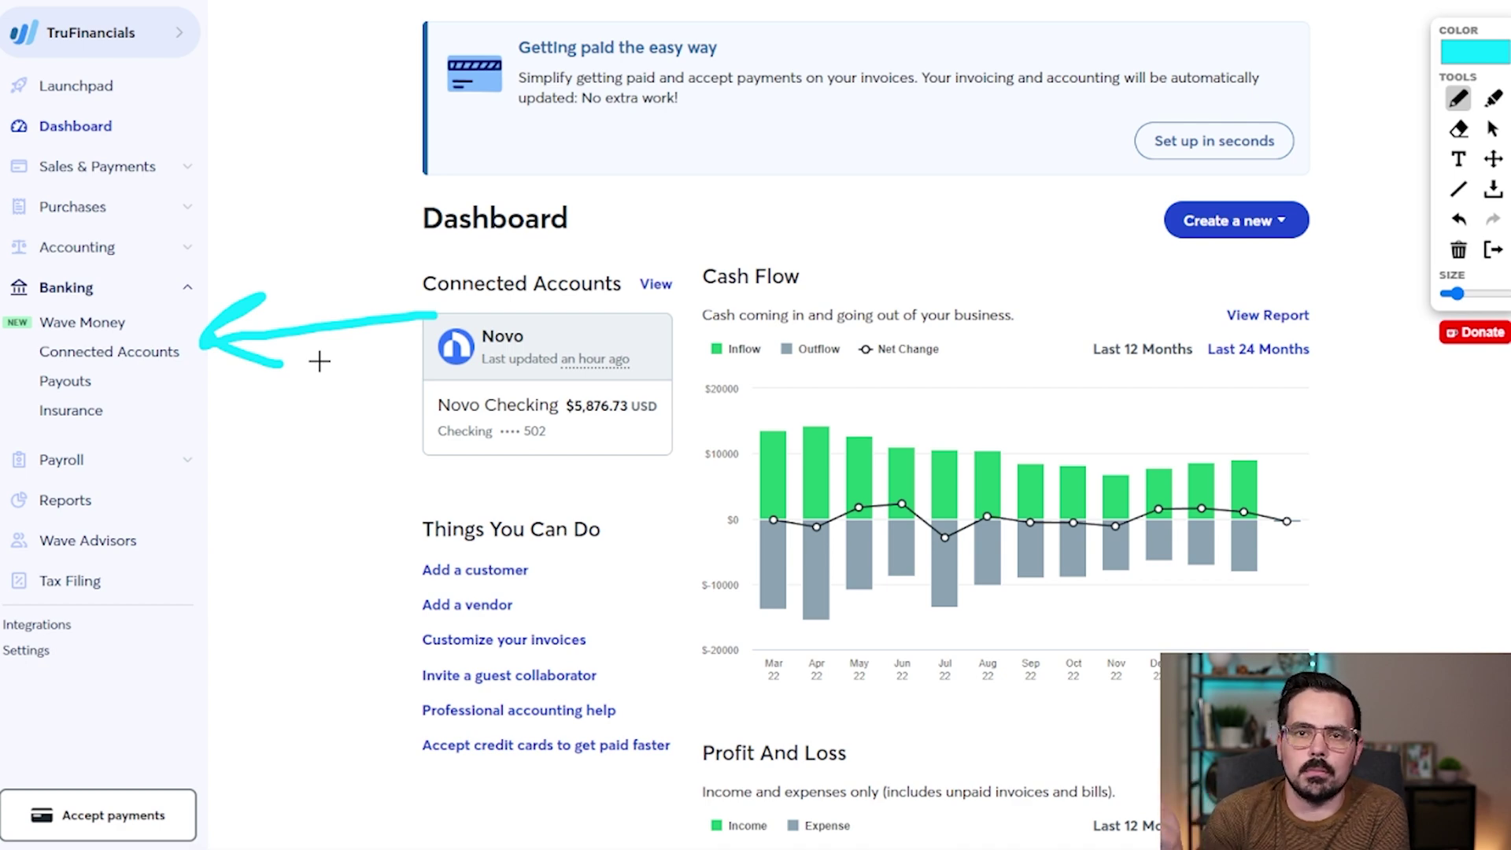
pyautogui.press('Escape')
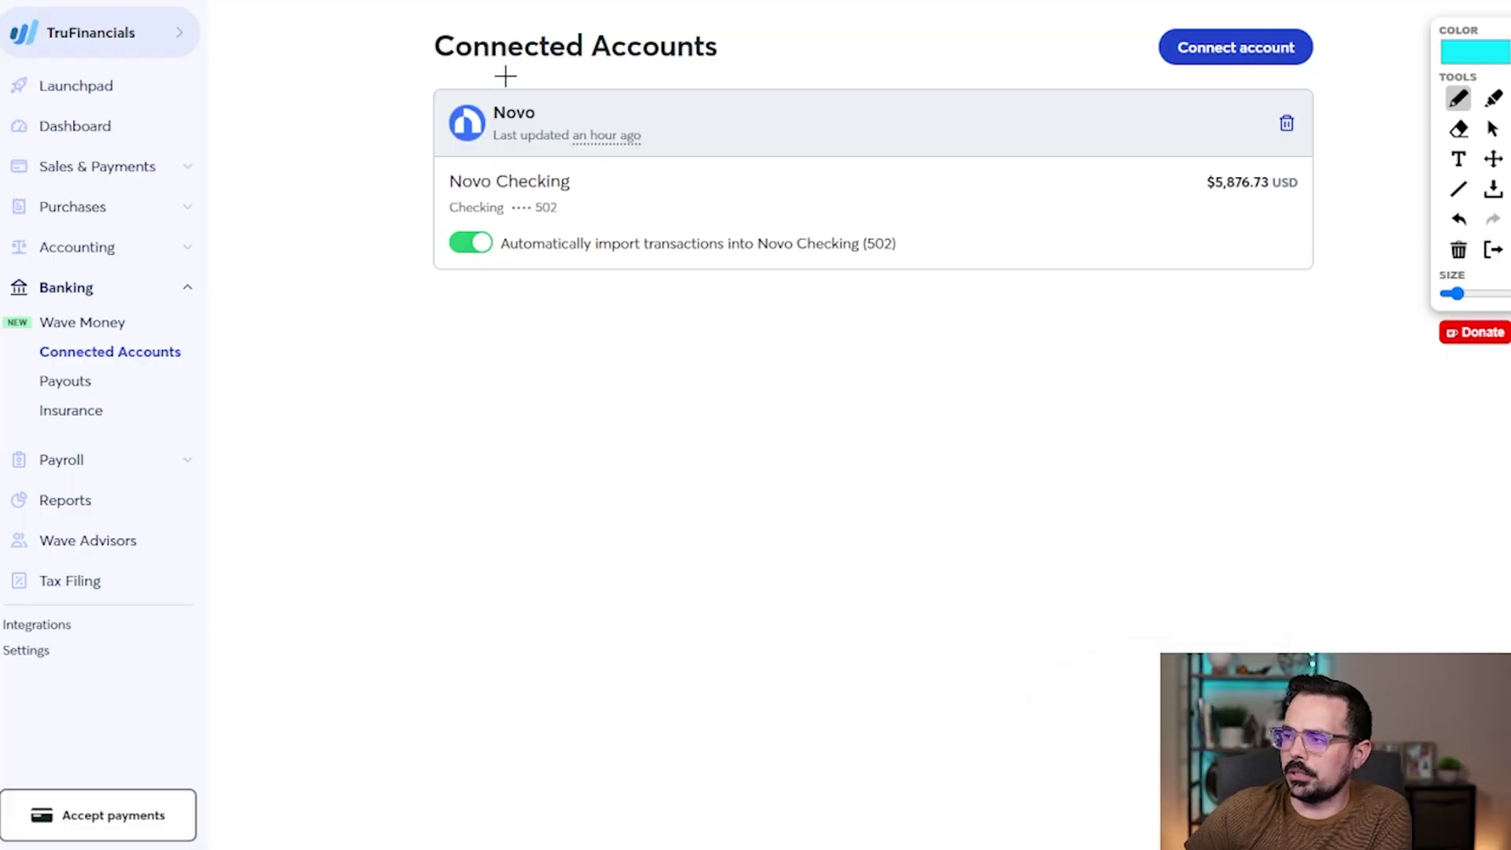
# - Mark the Novo account, its automatic transaction import switch and the account connection option with cyan pen strokes, and clear them
pyautogui.moveTo(508, 74); pyautogui.dragTo(635, 323)
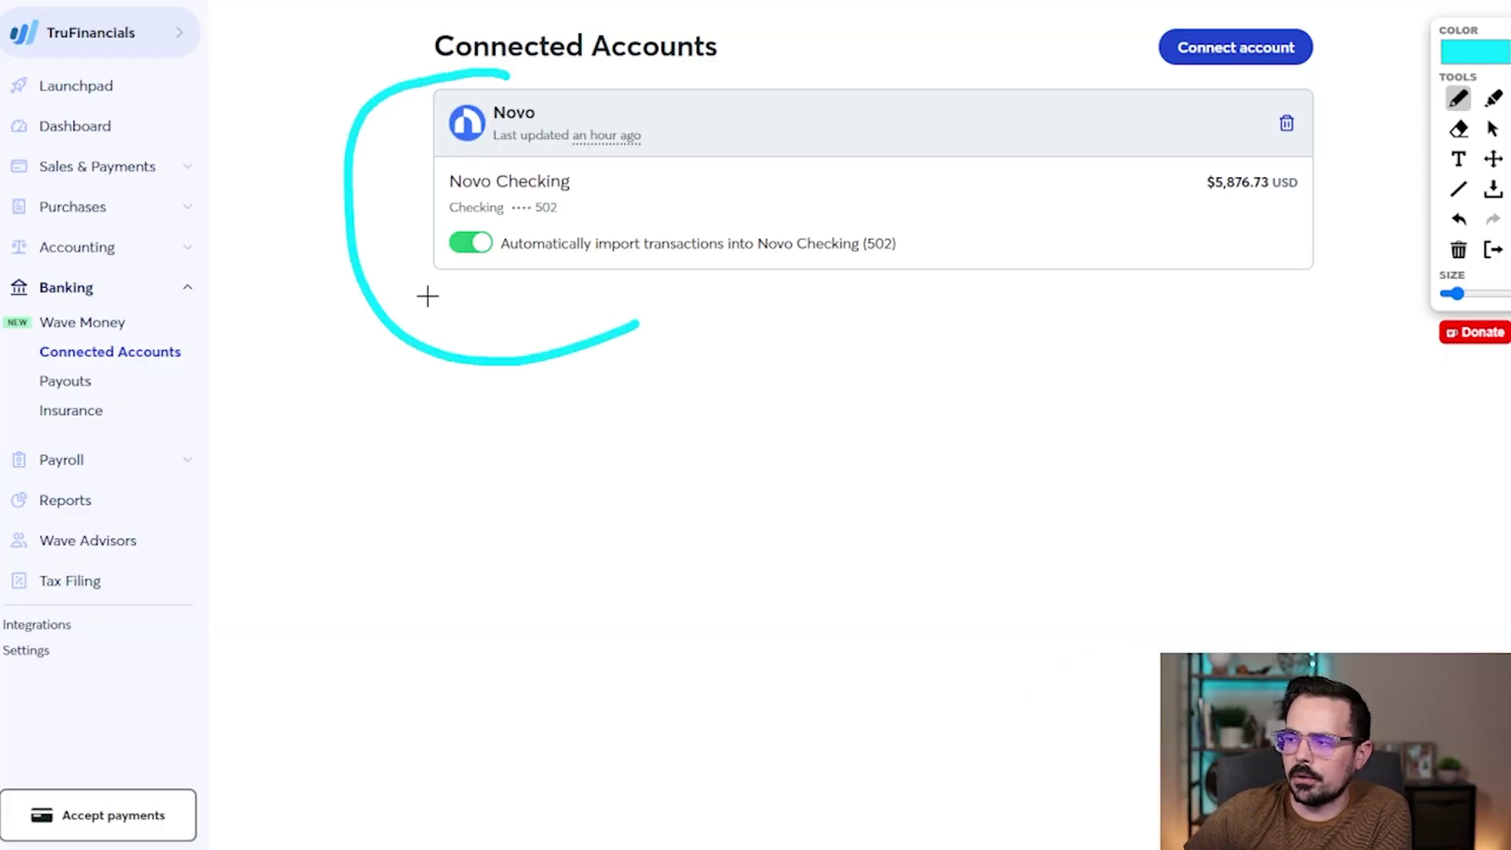
pyautogui.moveTo(429, 296)
pyautogui.mouseDown()
pyautogui.moveTo(371, 307)
pyautogui.moveTo(559, 256)
pyautogui.mouseUp()
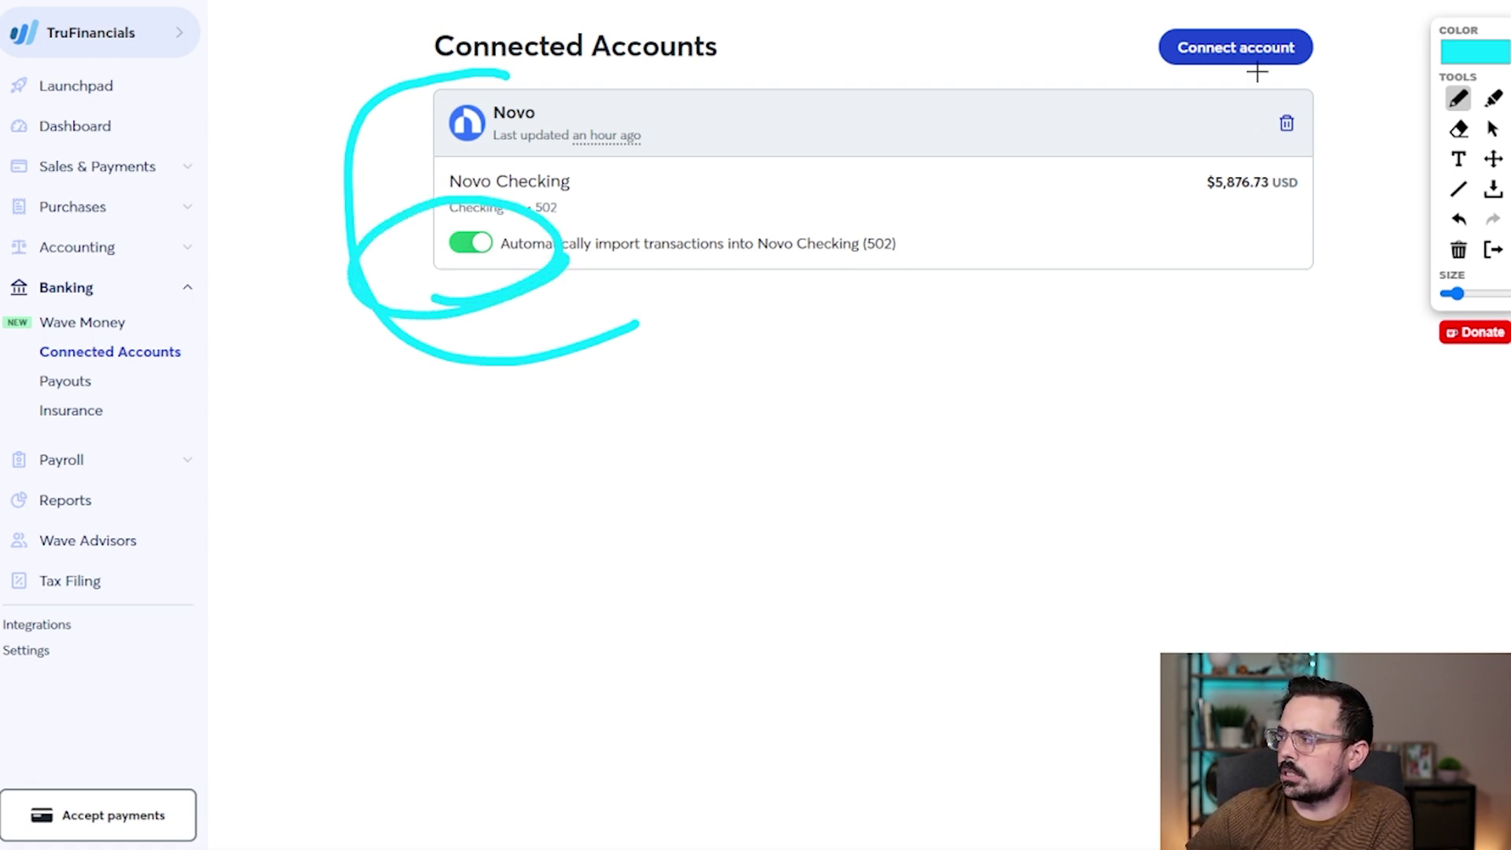
pyautogui.moveTo(1156, 91)
pyautogui.mouseDown()
pyautogui.moveTo(1282, 92)
pyautogui.moveTo(1285, 78)
pyautogui.mouseUp()
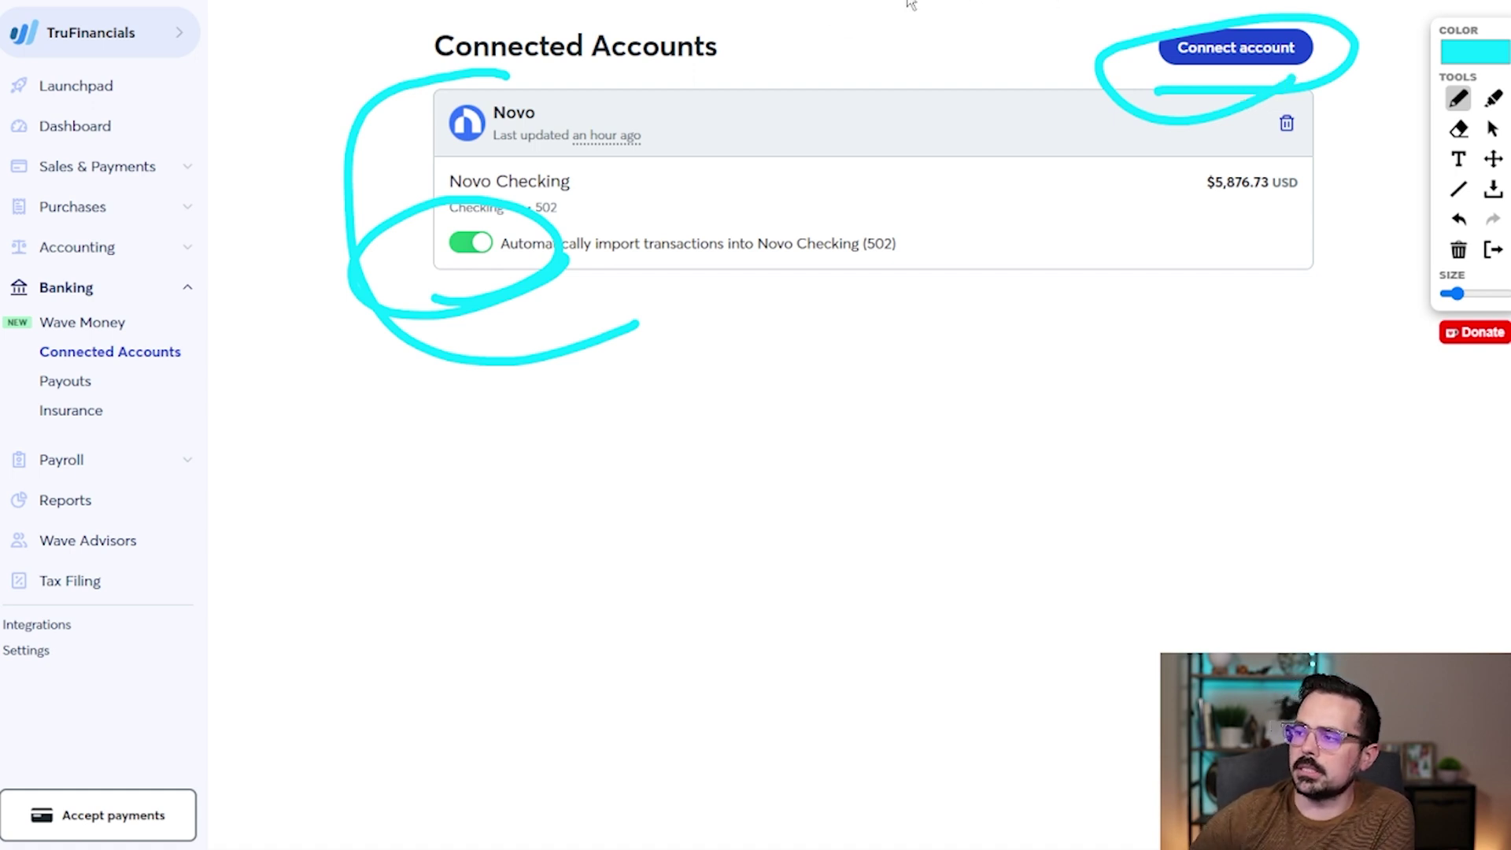
pyautogui.moveTo(641, 101); pyautogui.dragTo(530, 111)
pyautogui.click(1459, 250)
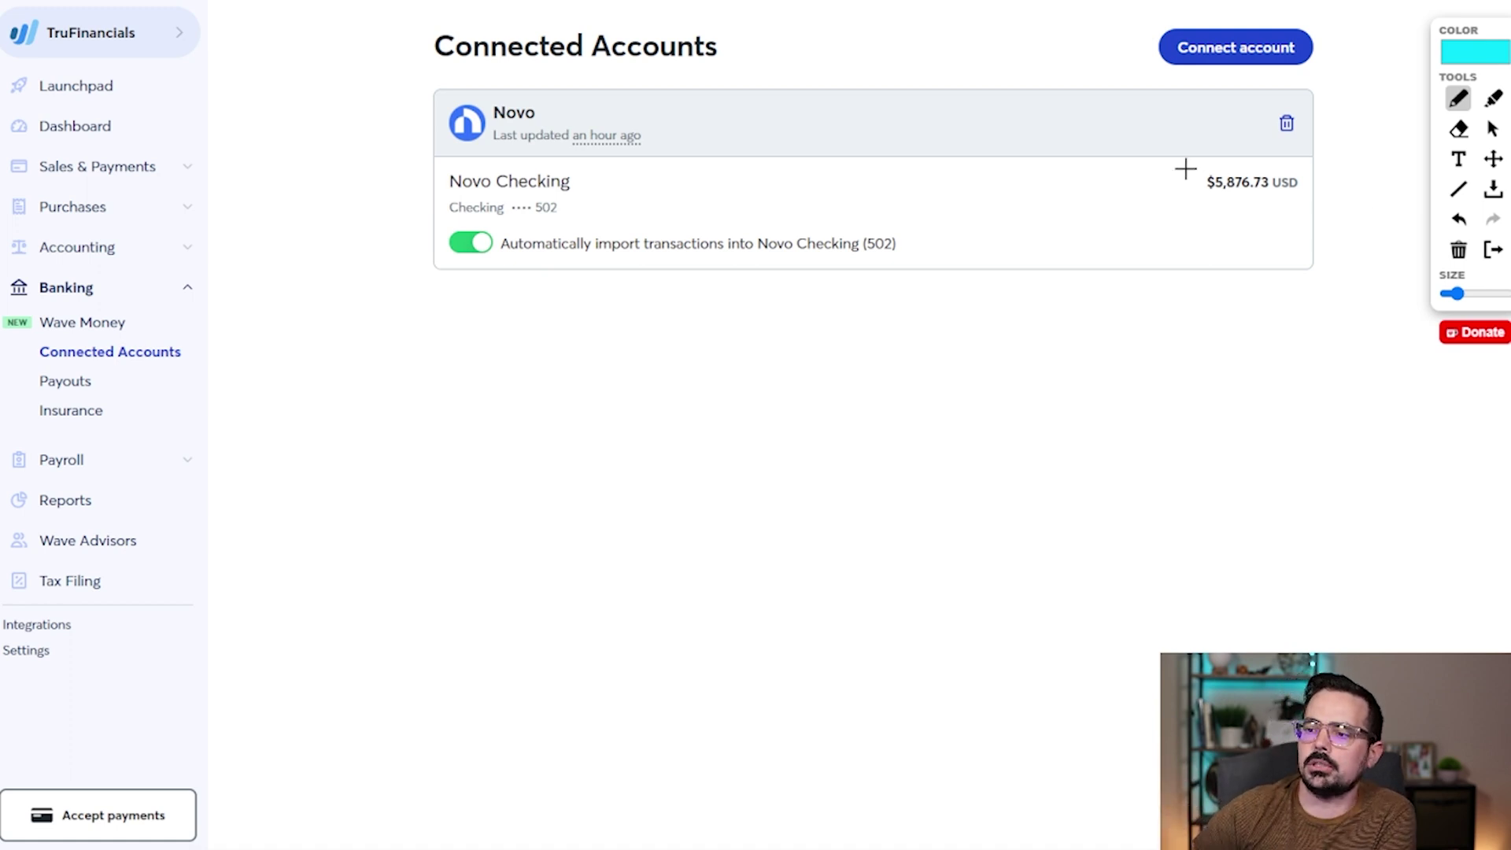
# - Switch the annotation tool back to the normal cursor and open the accounting Transactions list
pyautogui.click(1493, 129)
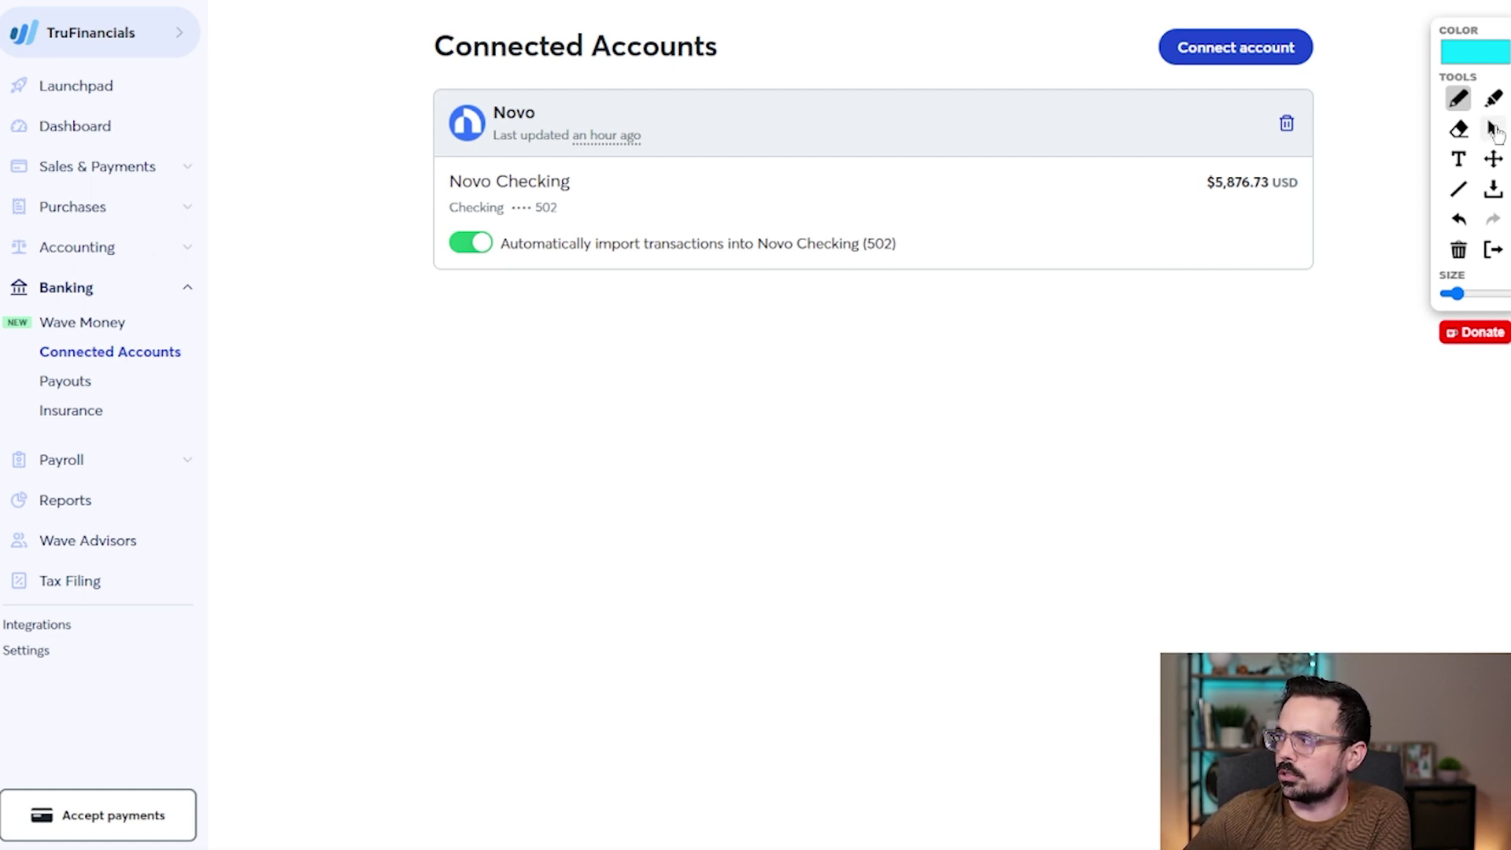
pyautogui.click(179, 250)
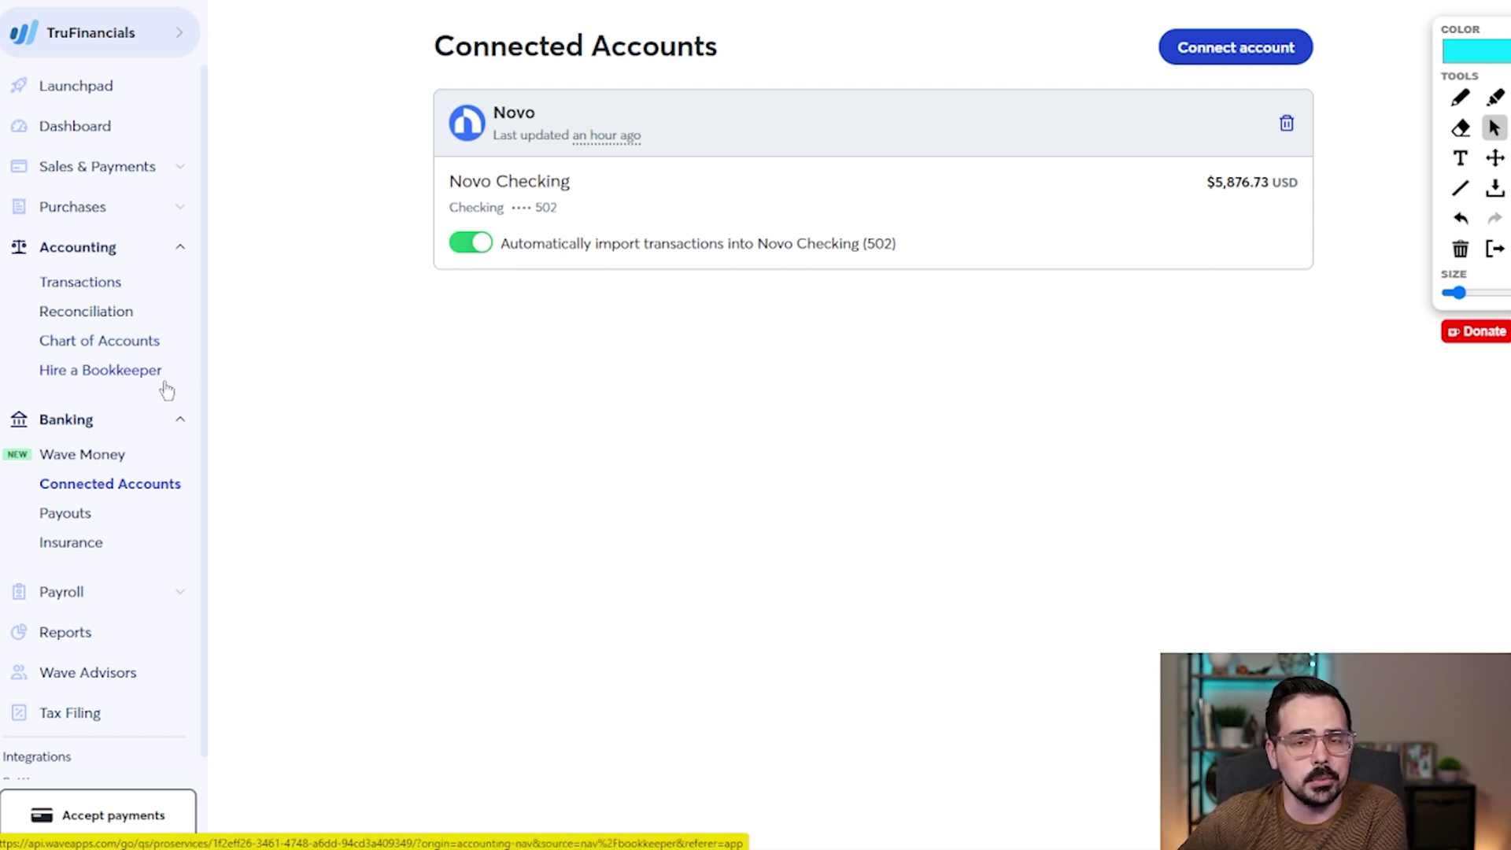
pyautogui.click(84, 283)
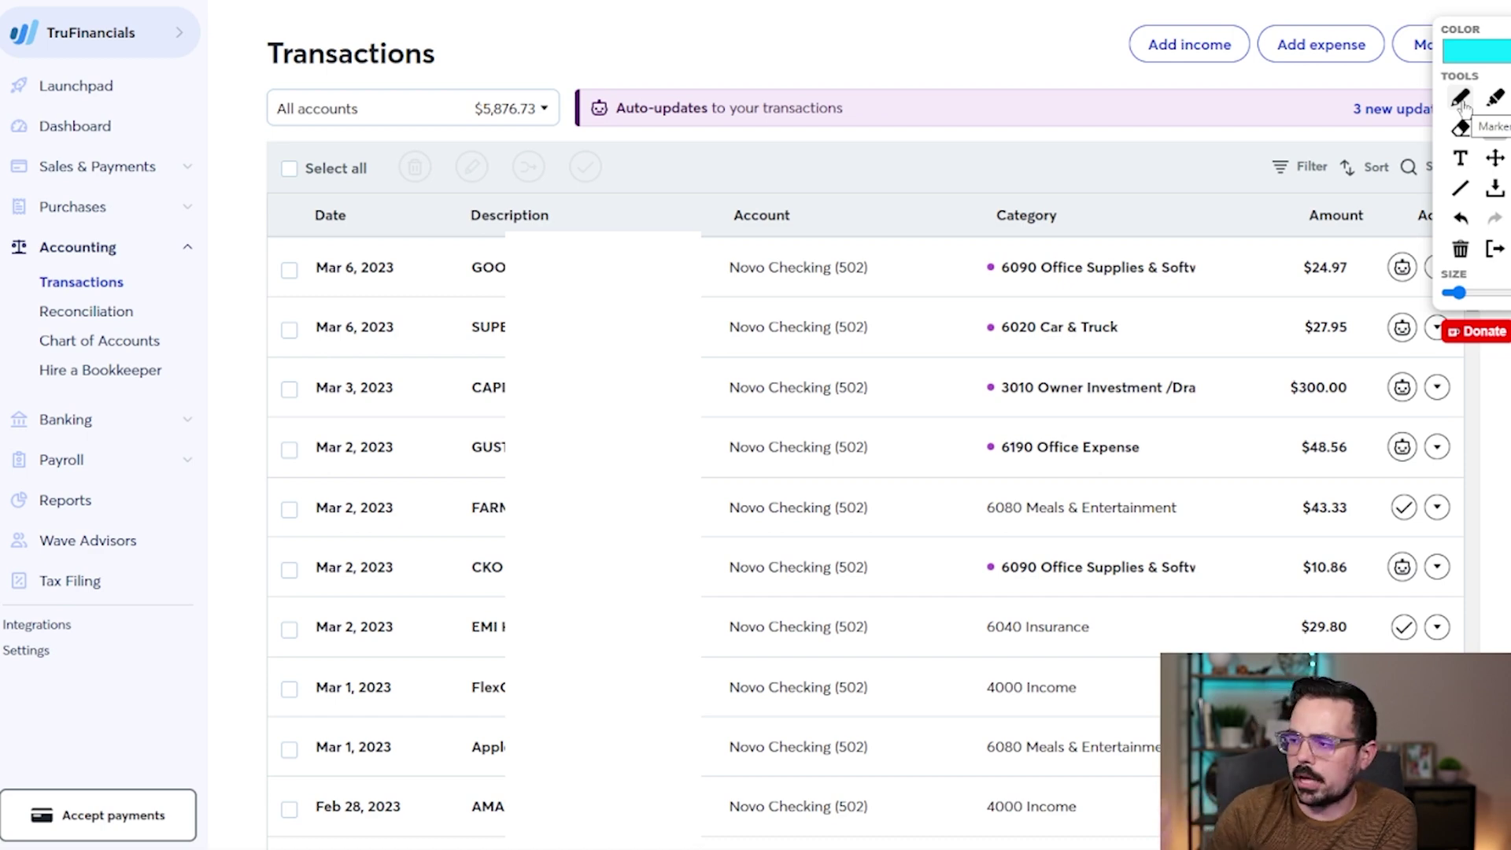
# - Categorize the $24.97 transaction of Mar 6, 2023 as 6090 Office Supplies & Software
pyautogui.click(1494, 127)
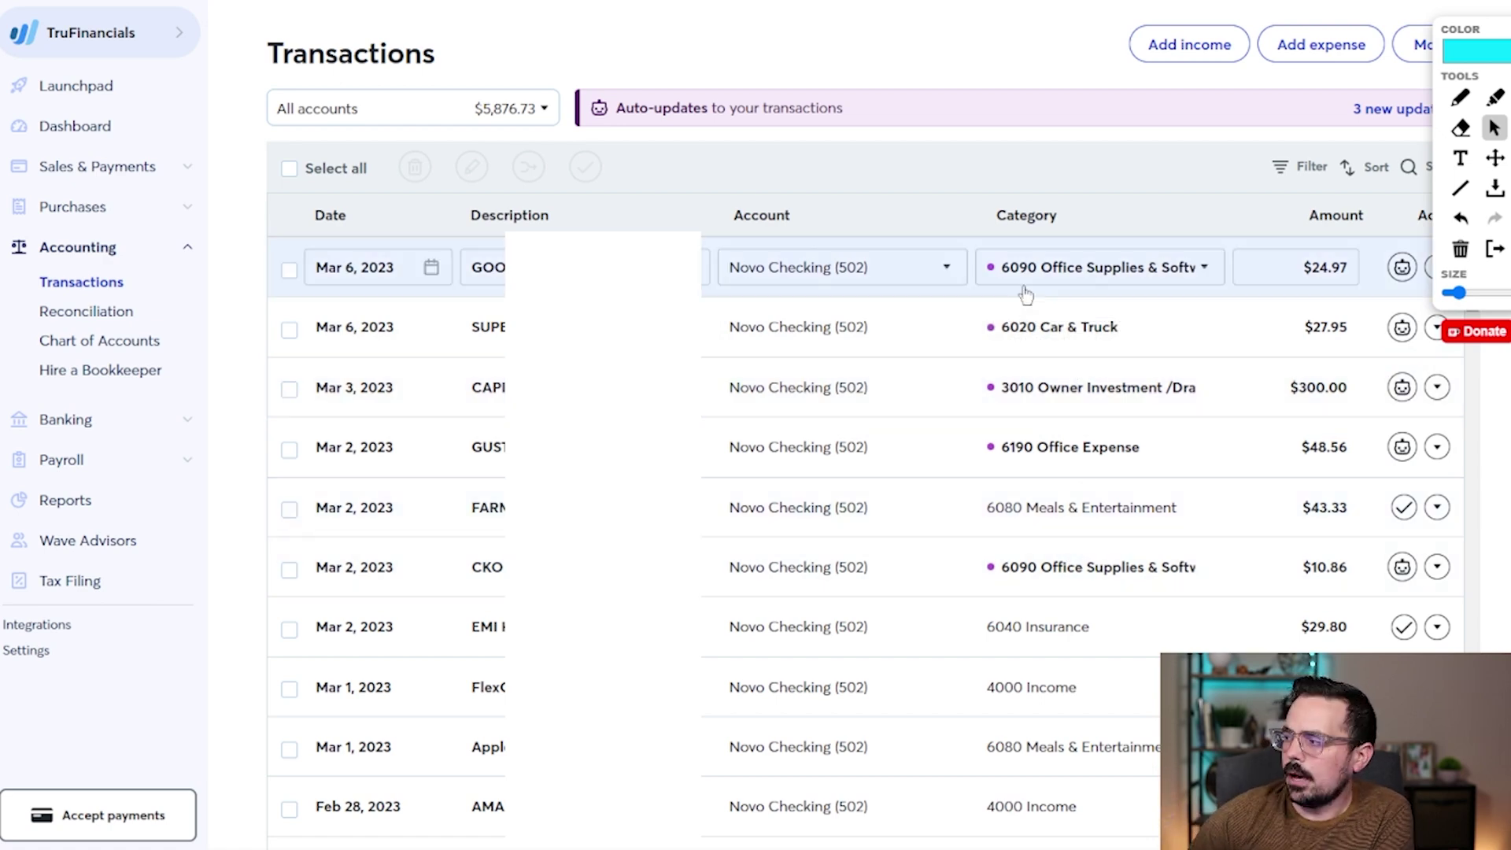
pyautogui.click(1069, 272)
pyautogui.scroll(-4, 1110, 551)
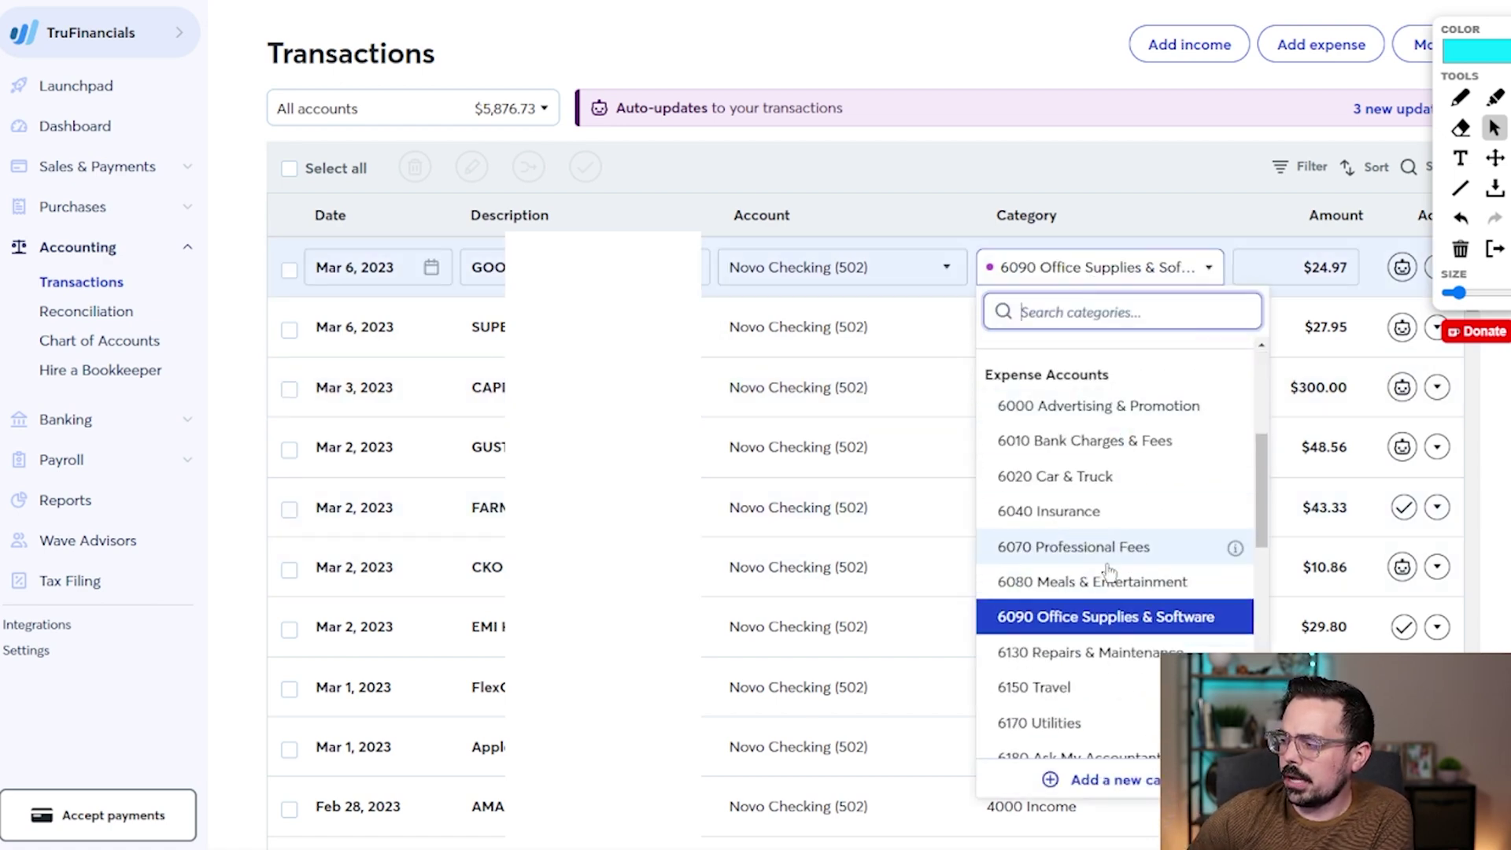
pyautogui.click(1106, 617)
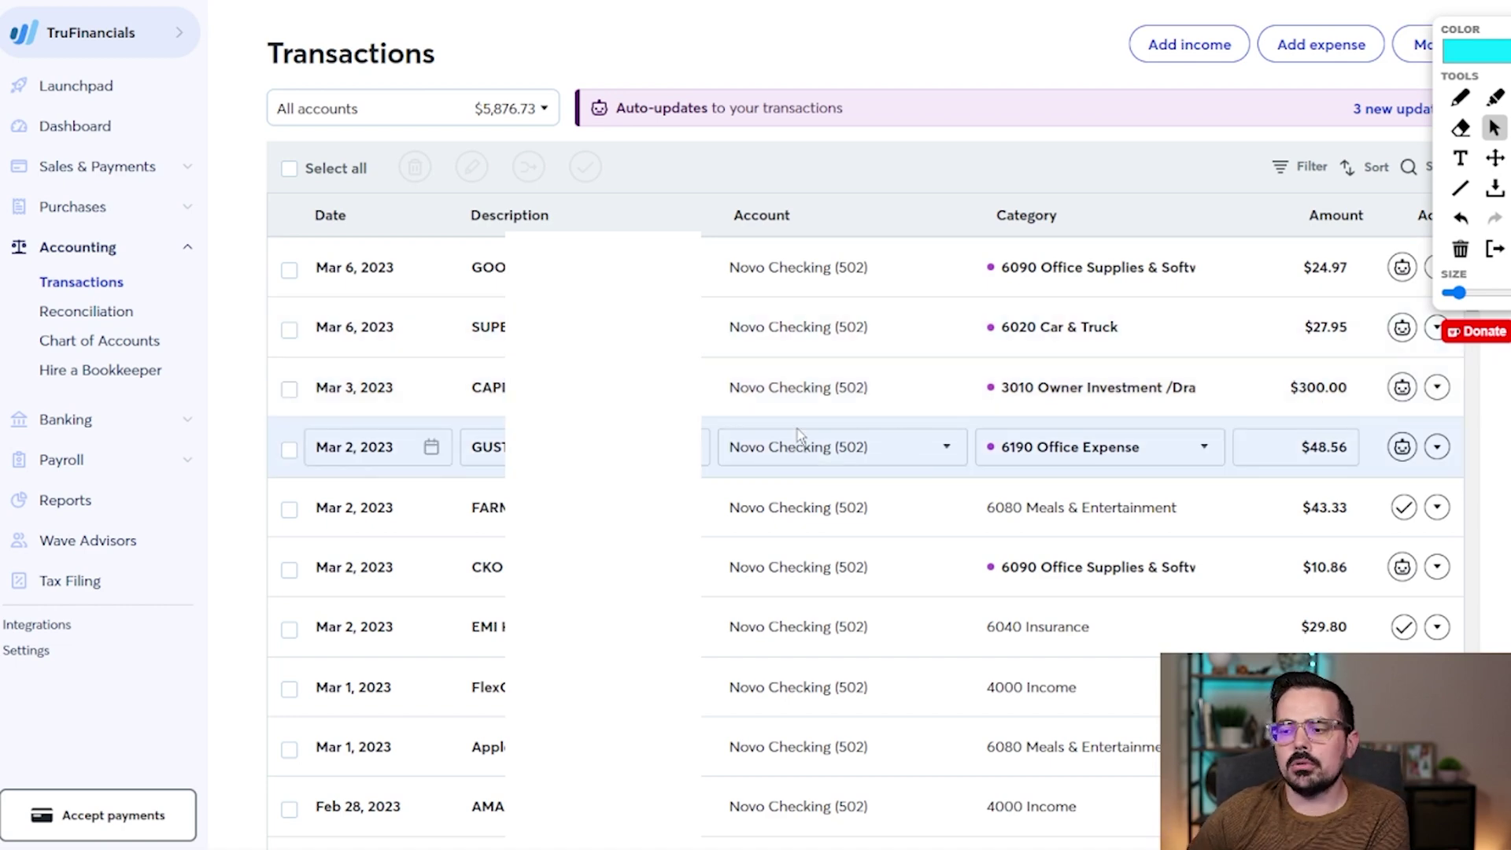
# - Open the Profit & Loss (Income Statement) report and examine its date range and report type options
pyautogui.click(59, 511)
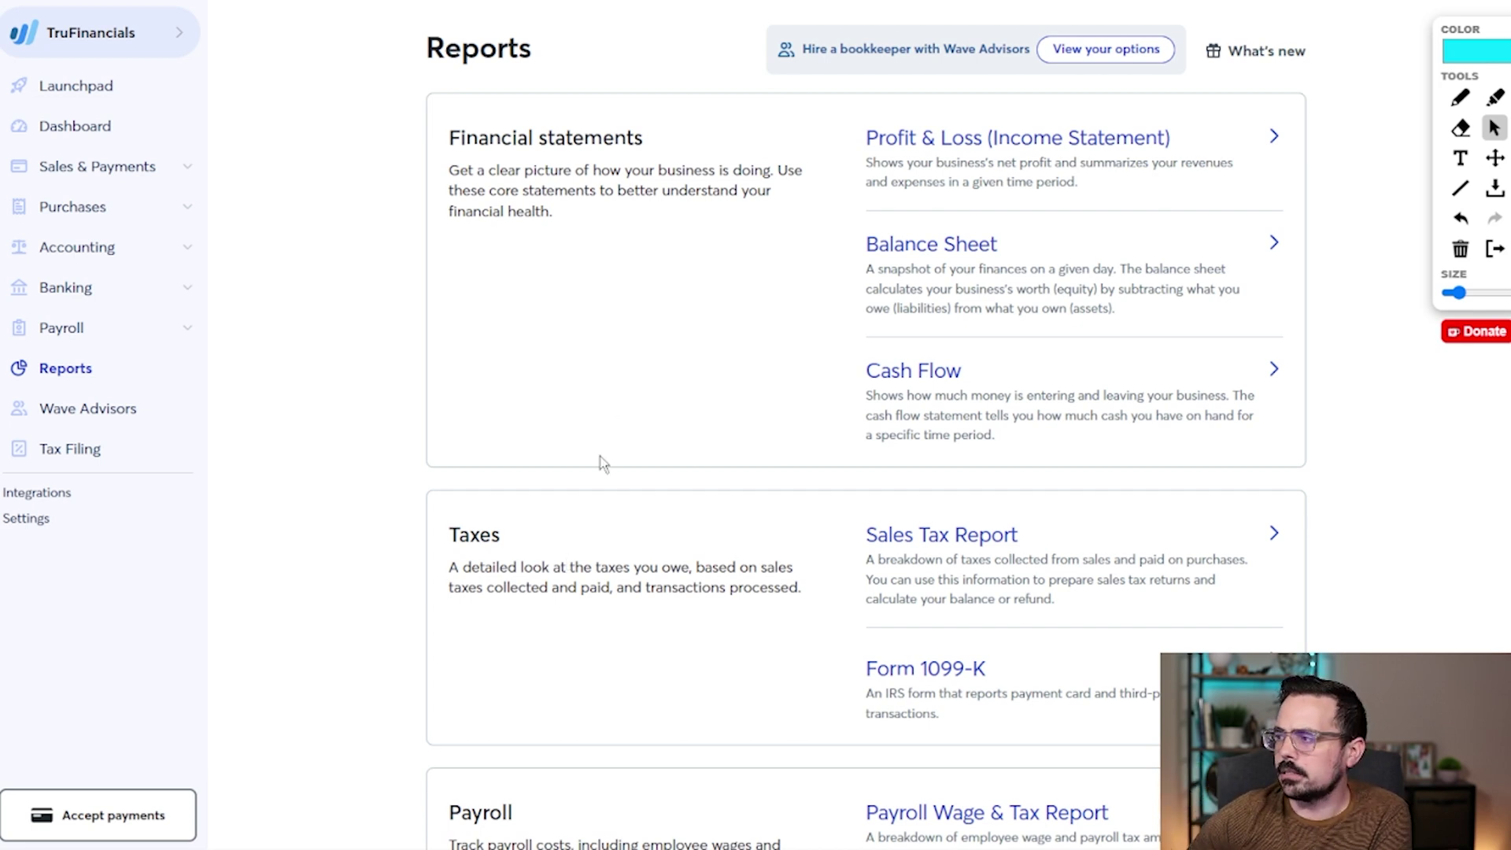
pyautogui.click(964, 153)
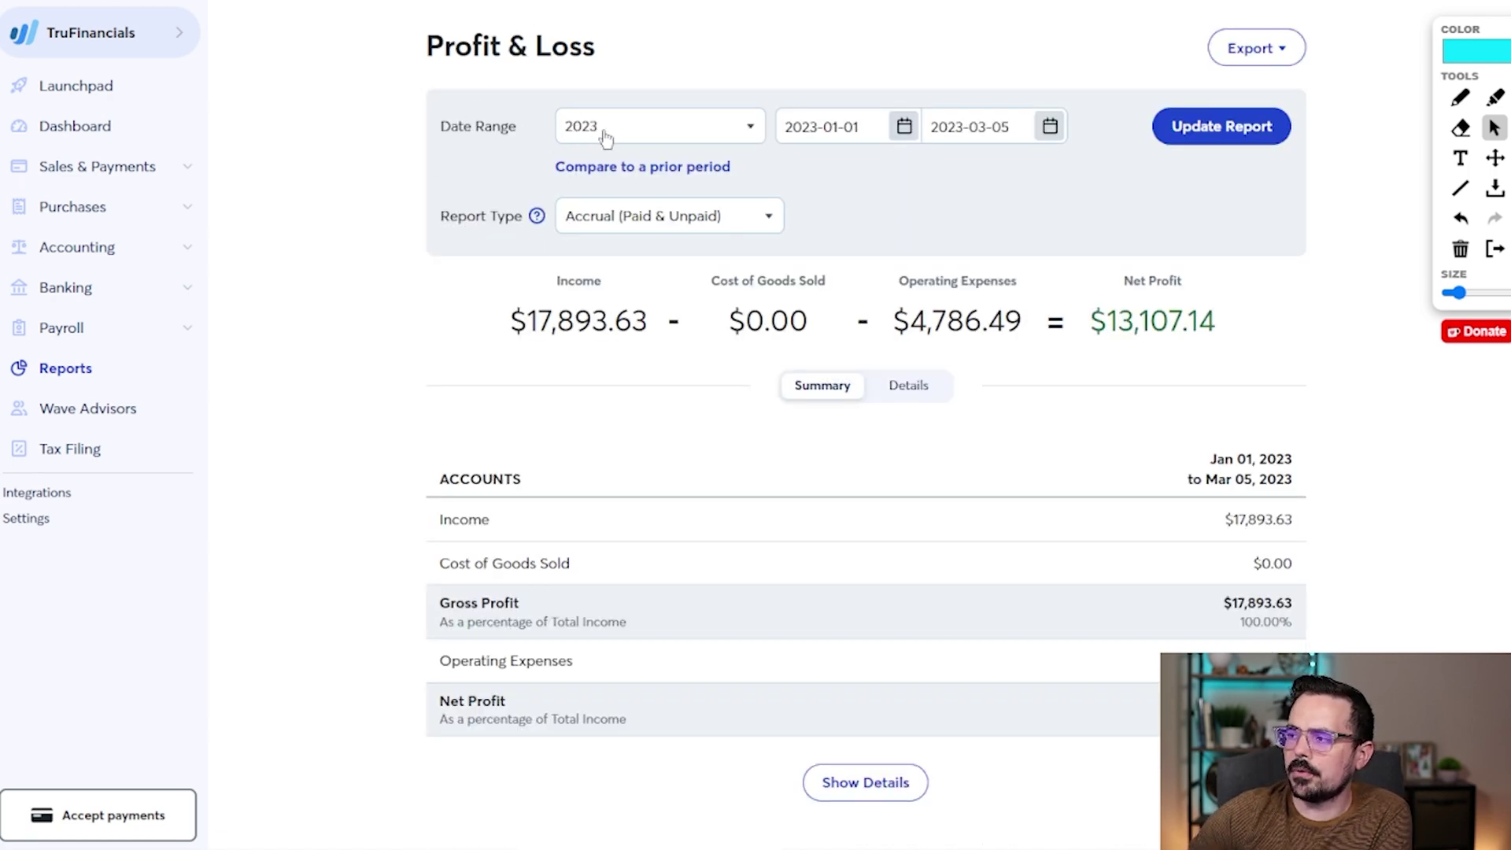
pyautogui.click(732, 136)
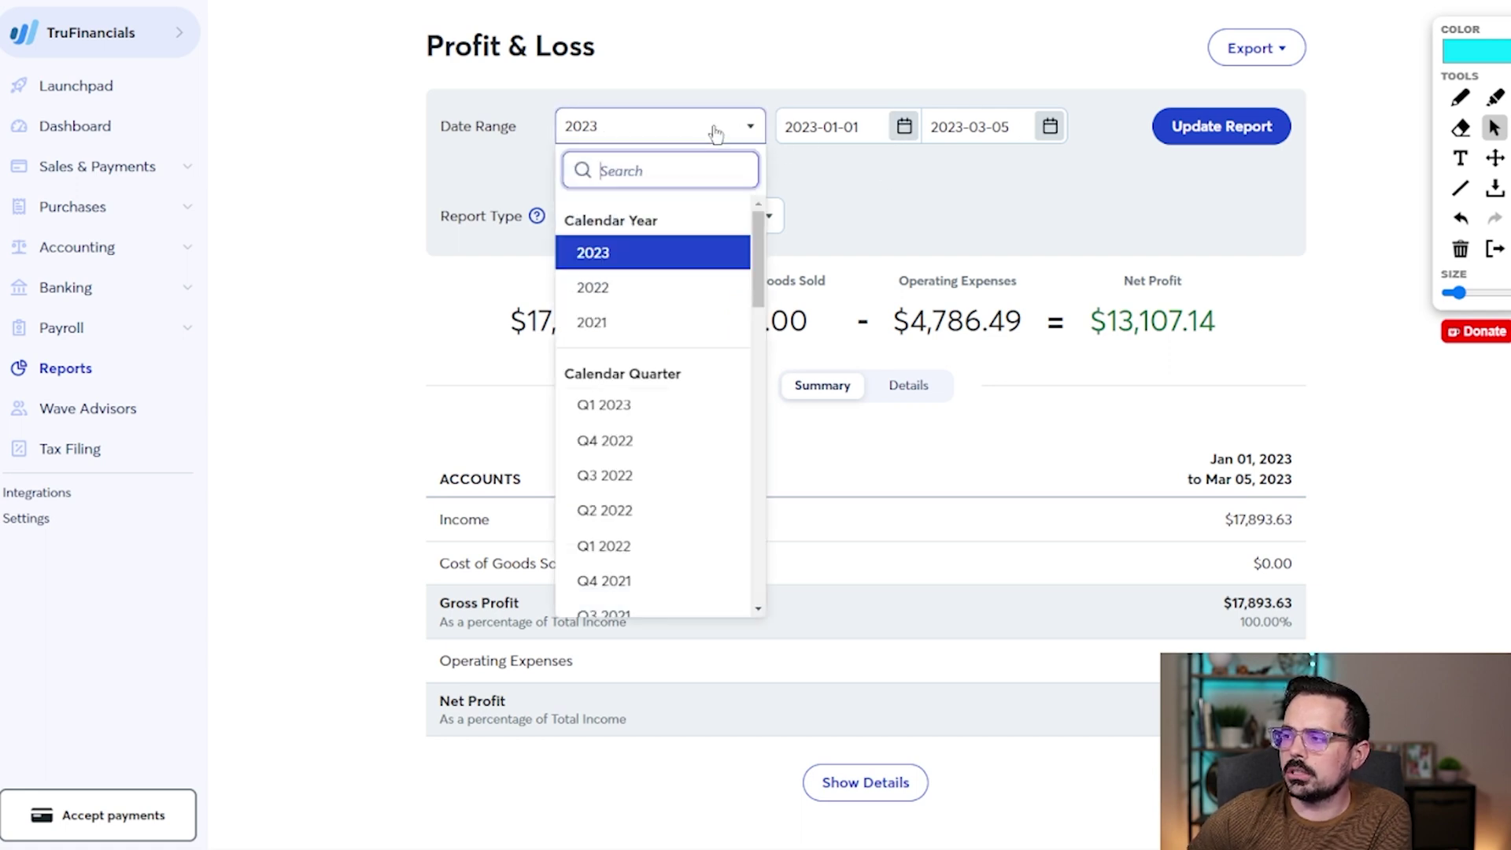
pyautogui.click(954, 211)
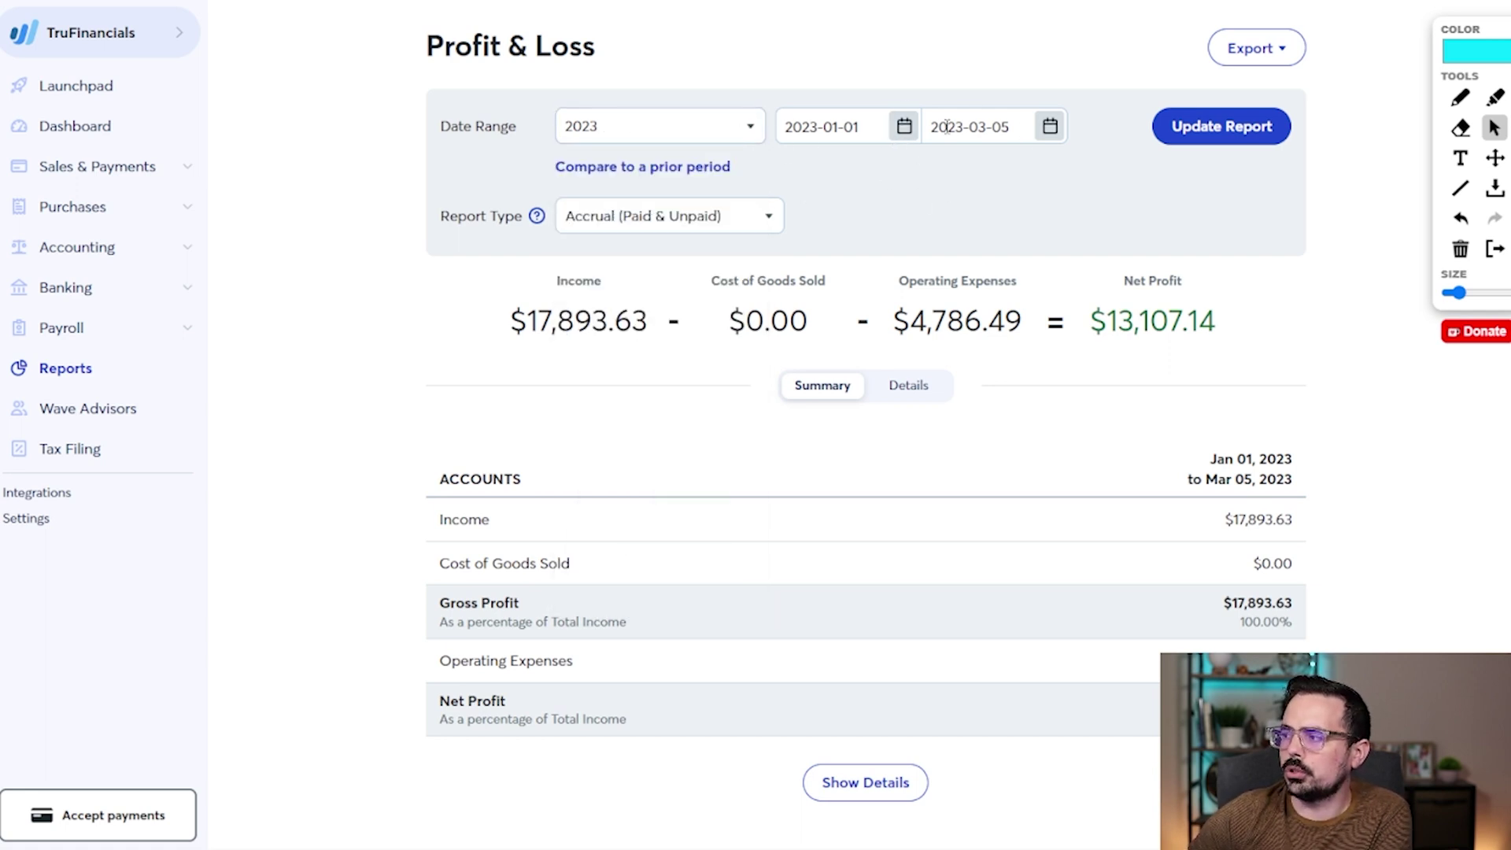
pyautogui.click(647, 223)
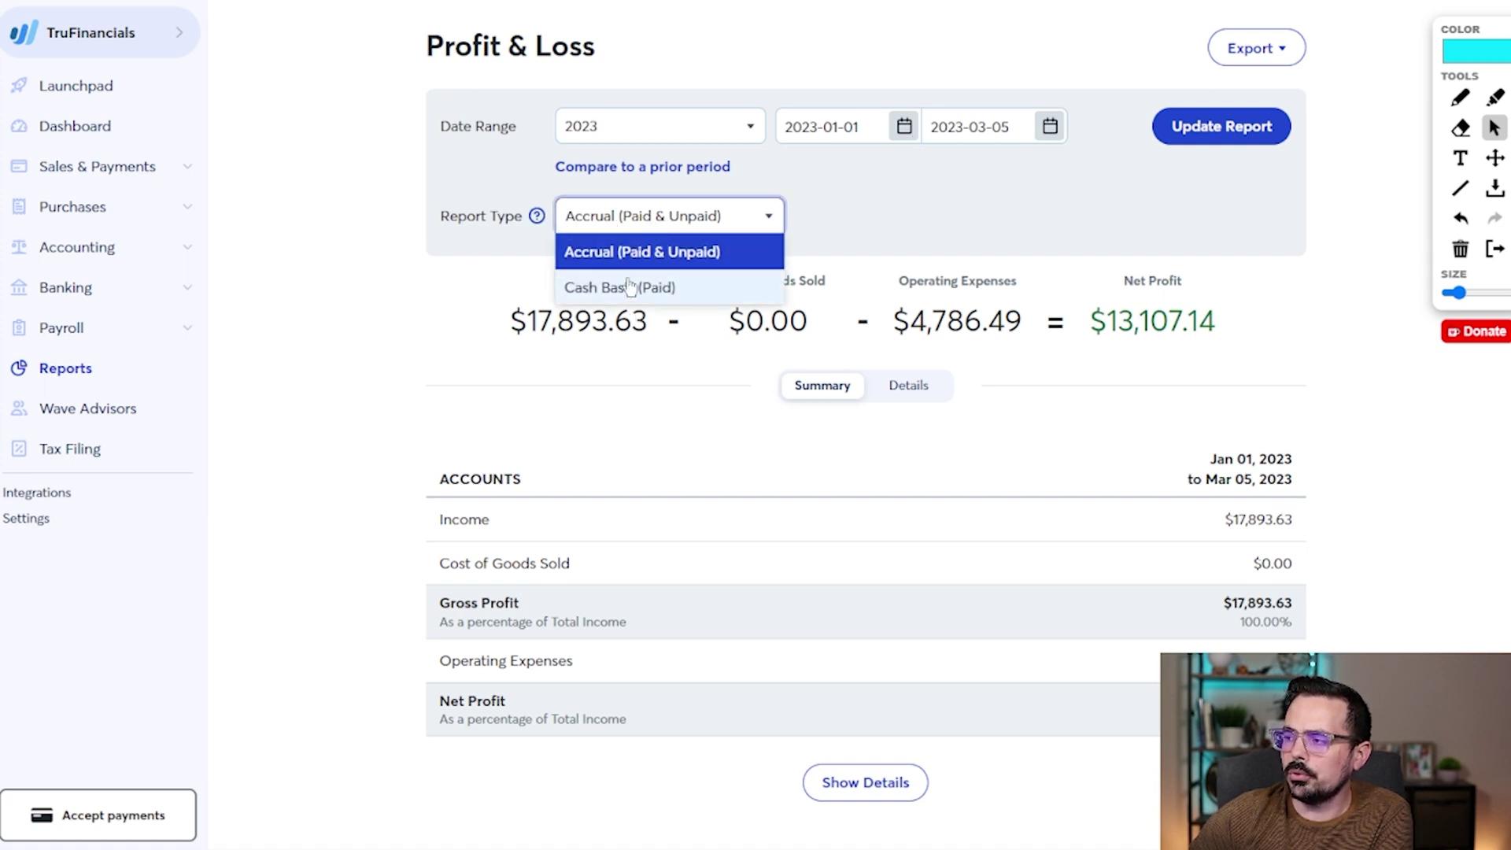
pyautogui.click(403, 268)
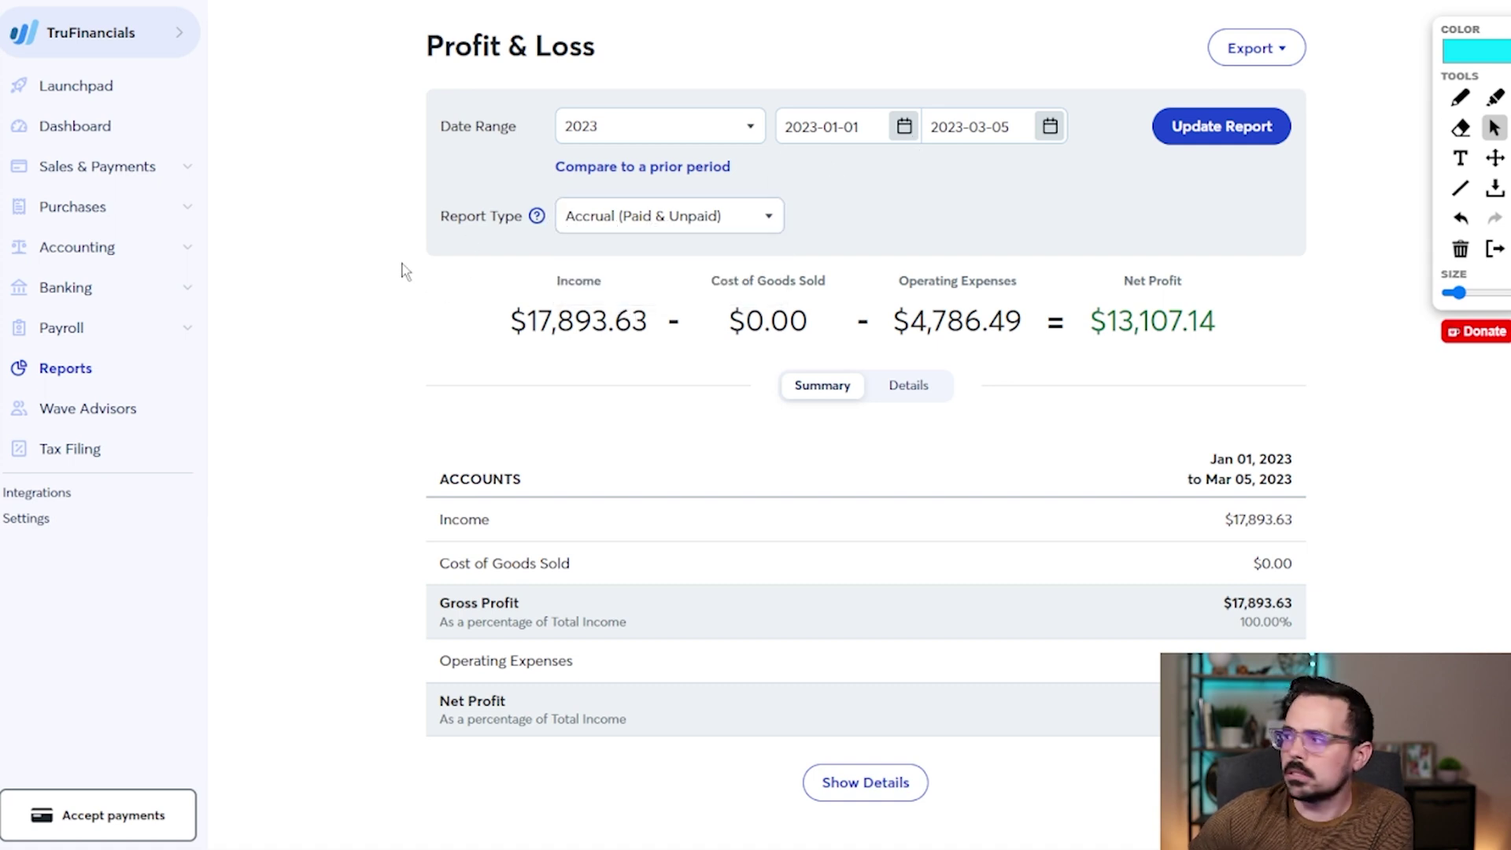
# - Update the Profit & Loss report and show its detailed account breakdown
pyautogui.click(1250, 127)
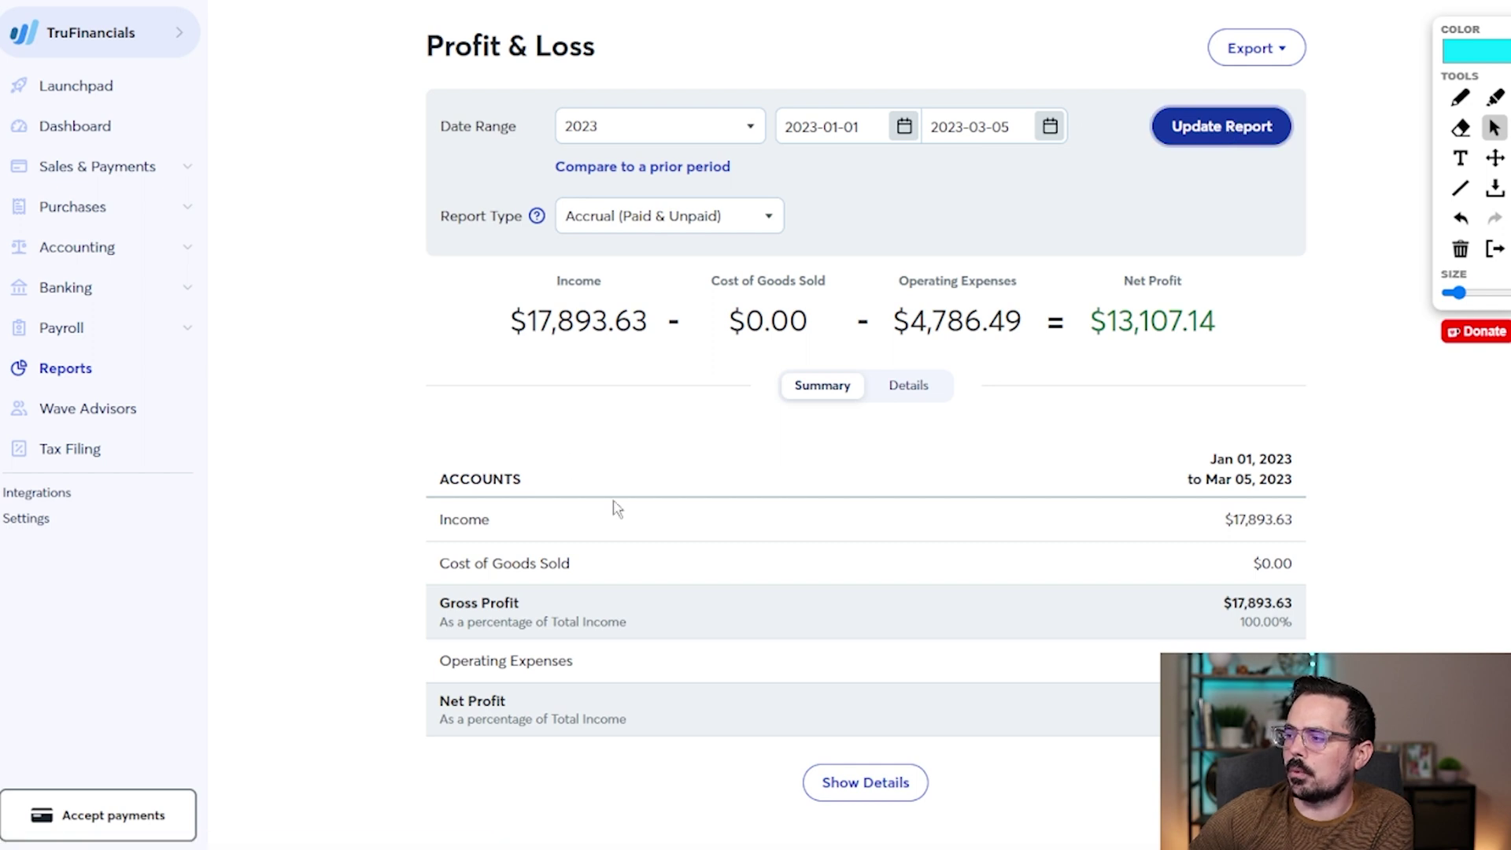
pyautogui.click(913, 394)
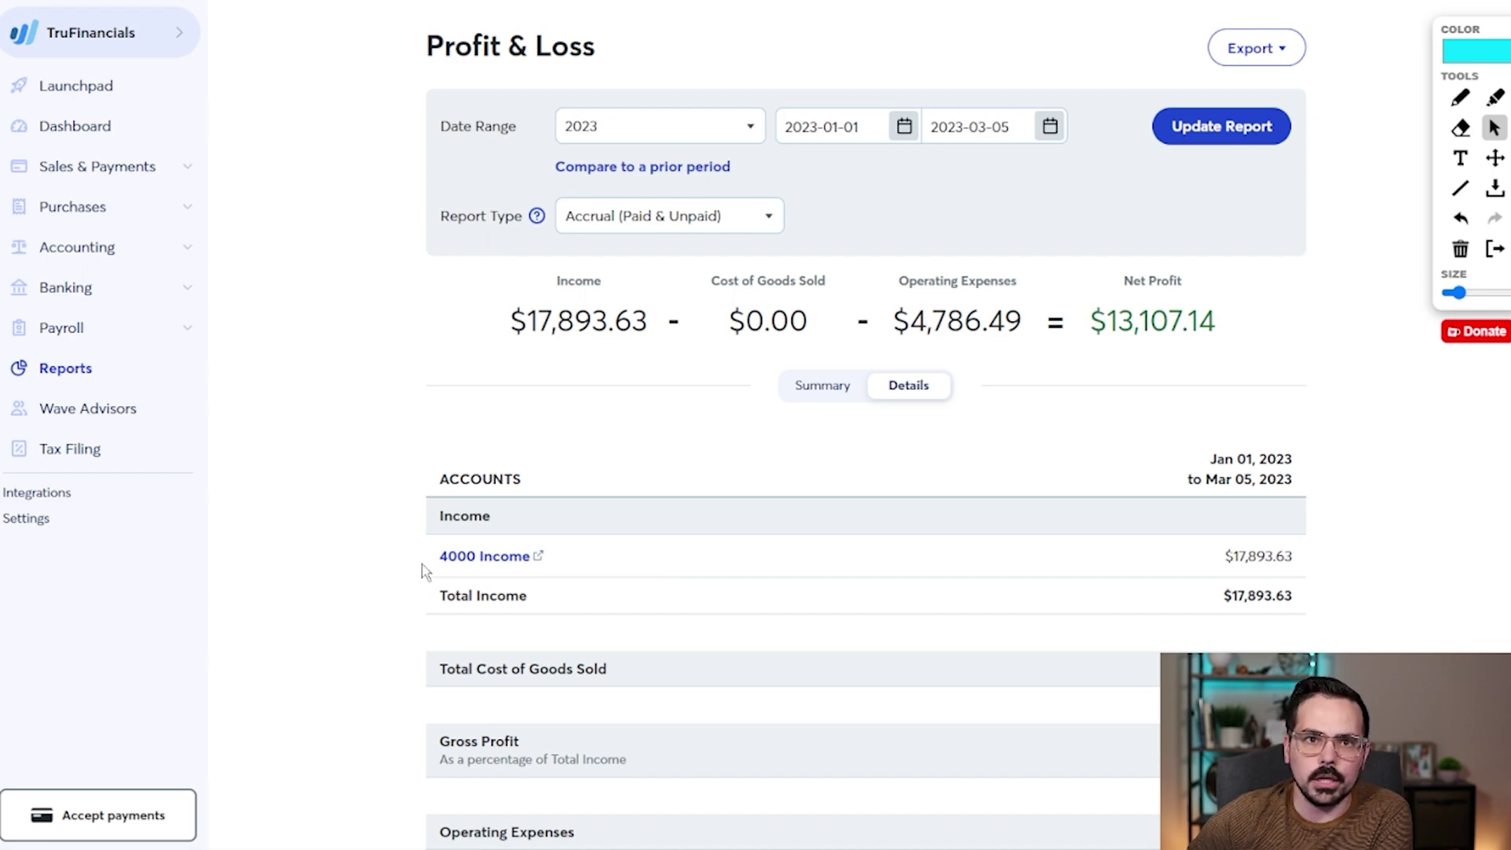
# - Examine the Profit & Loss account breakdown from income to net profit, and show the report's export format options
pyautogui.scroll(-5, 611, 556)
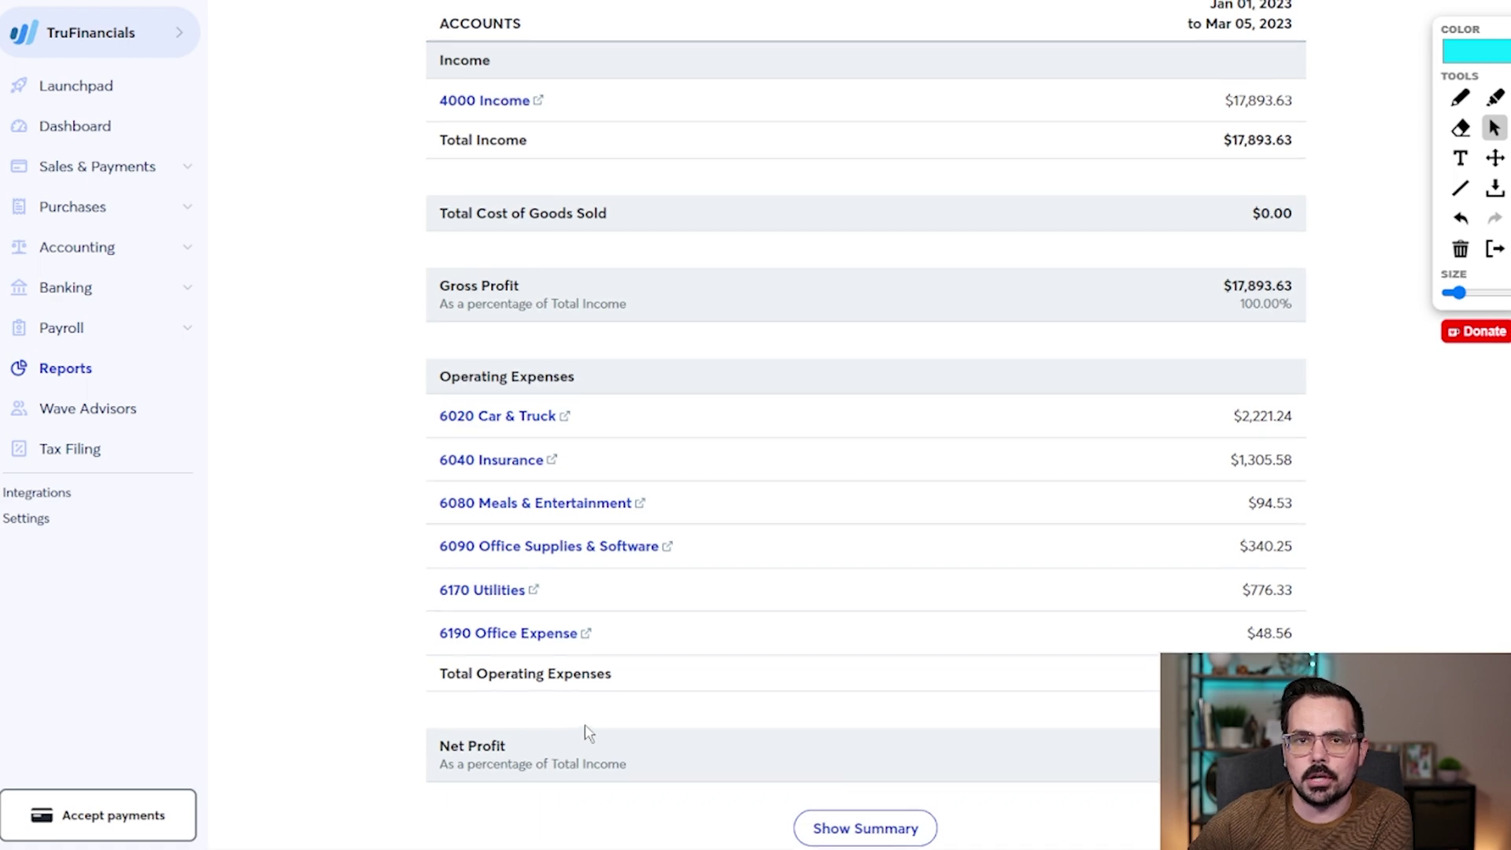
pyautogui.scroll(5, 588, 732)
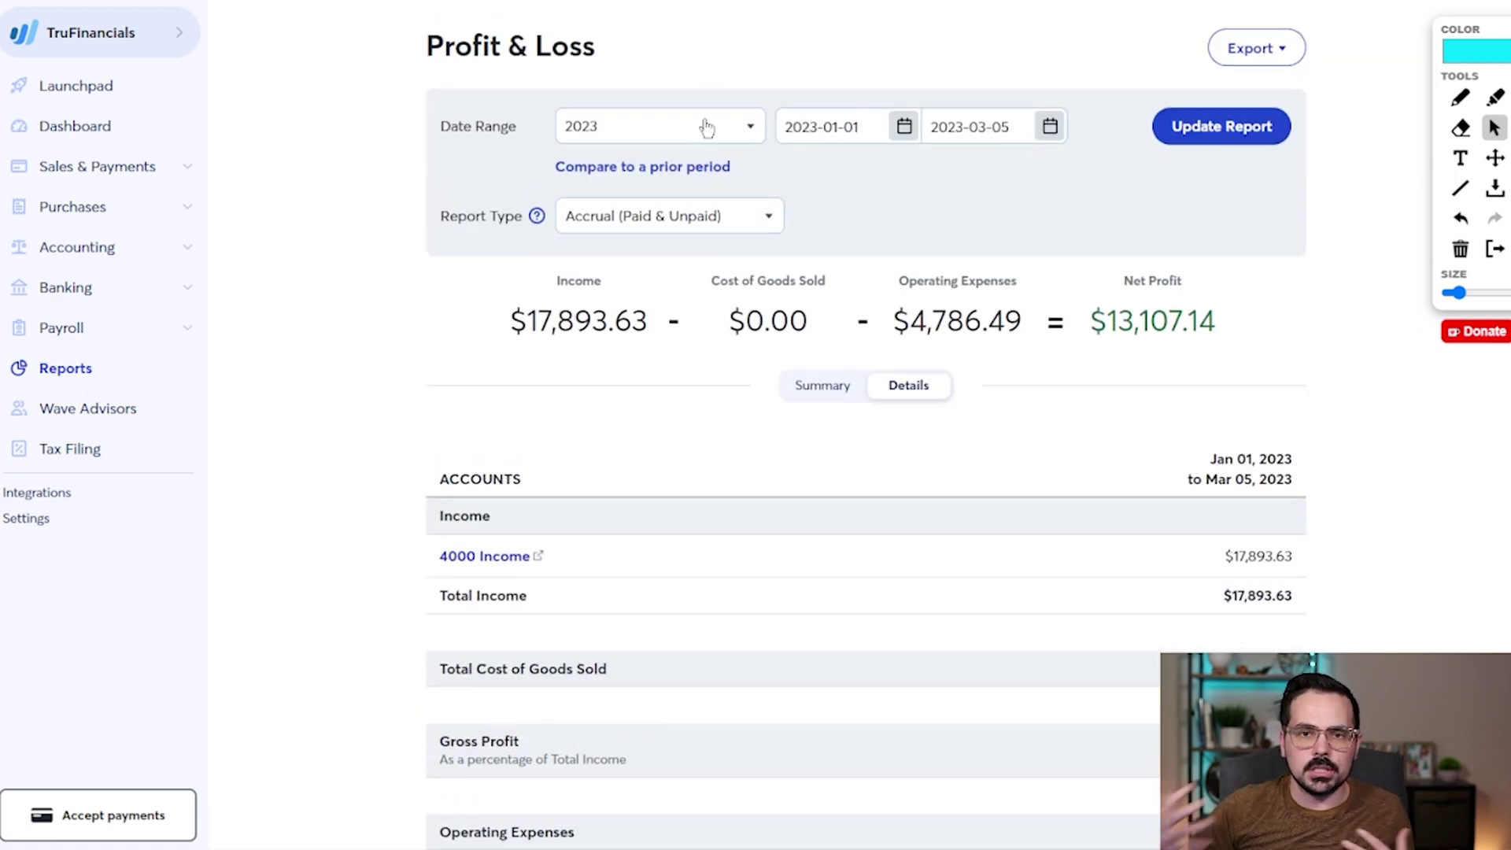
pyautogui.click(1282, 49)
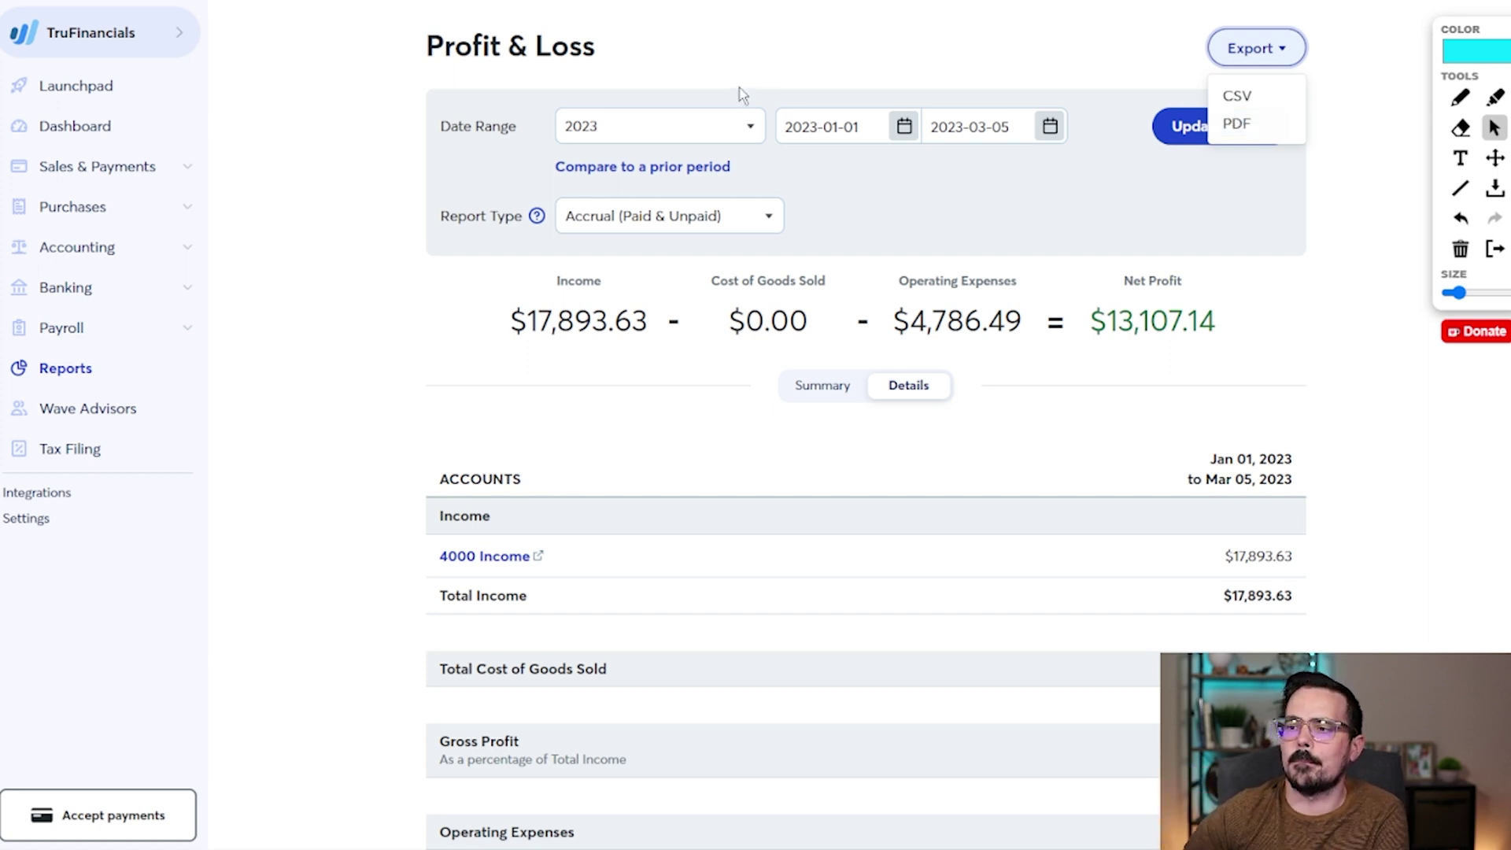
# - Open the Balance Sheet report from the list of reports and check its export format options
pyautogui.click(66, 383)
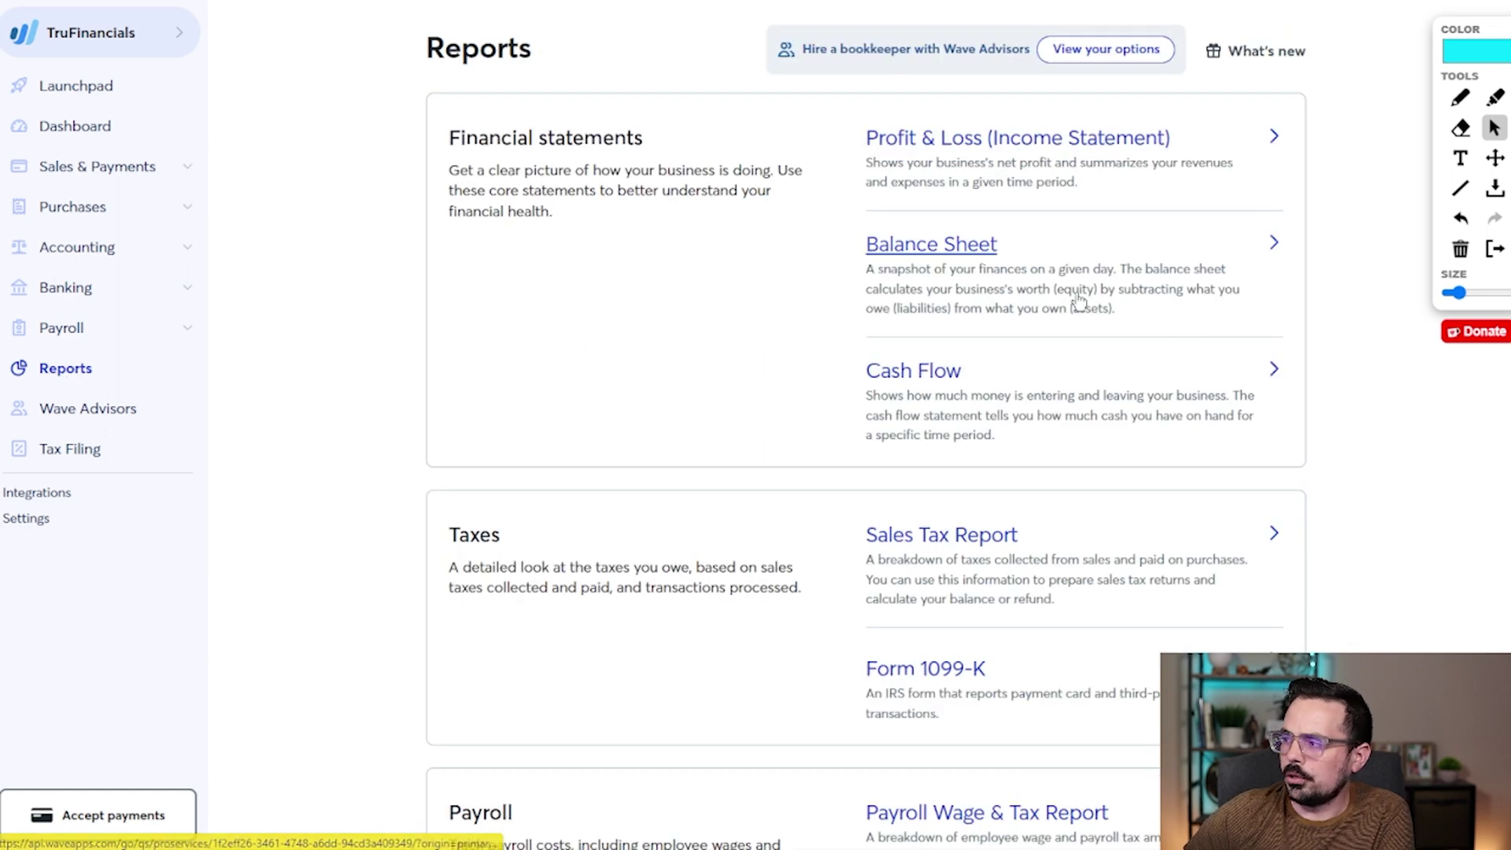
pyautogui.click(959, 256)
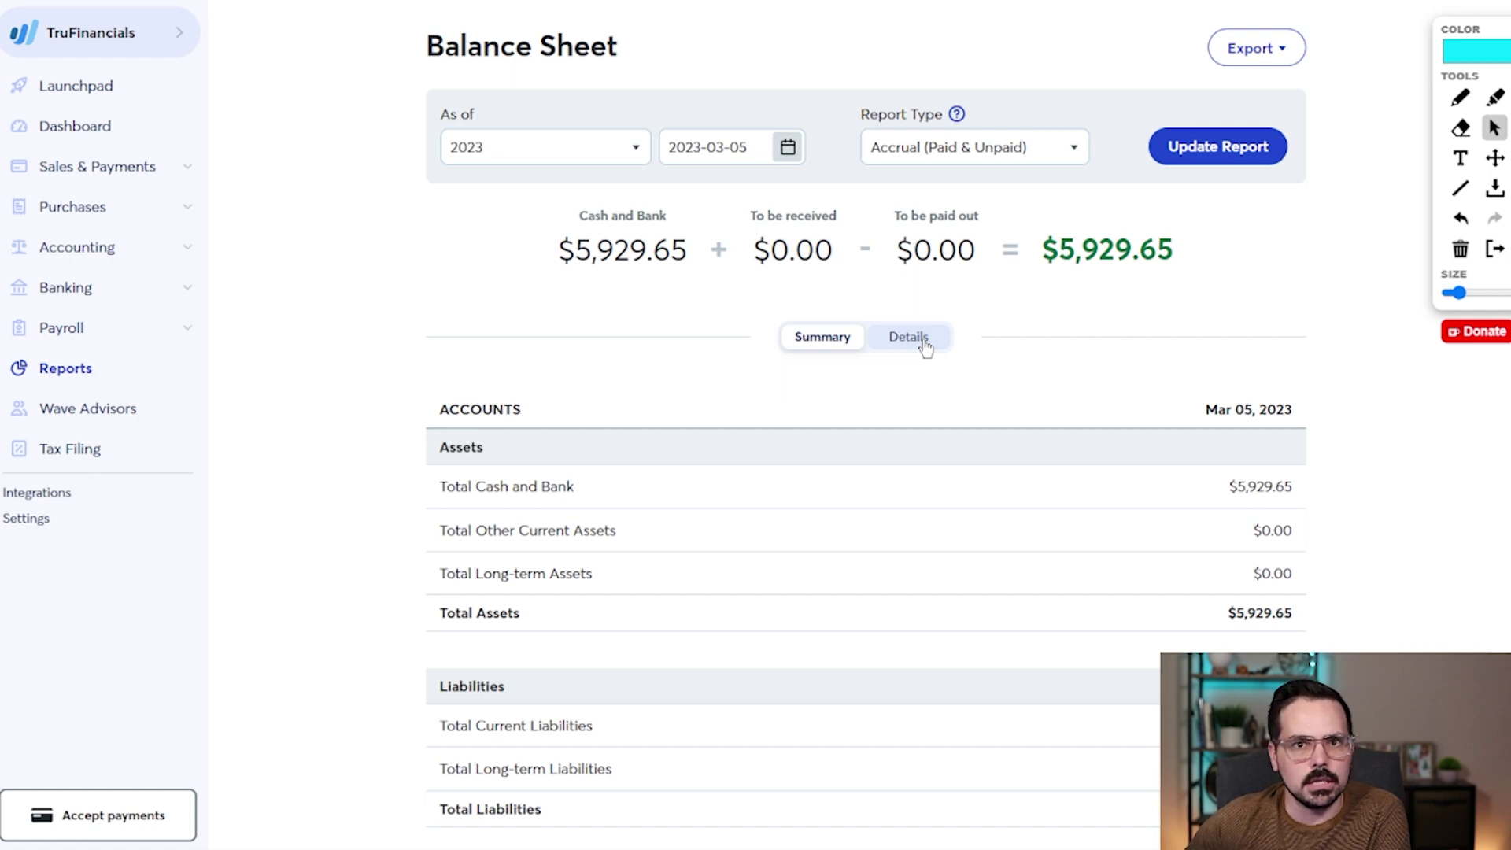
pyautogui.click(1258, 48)
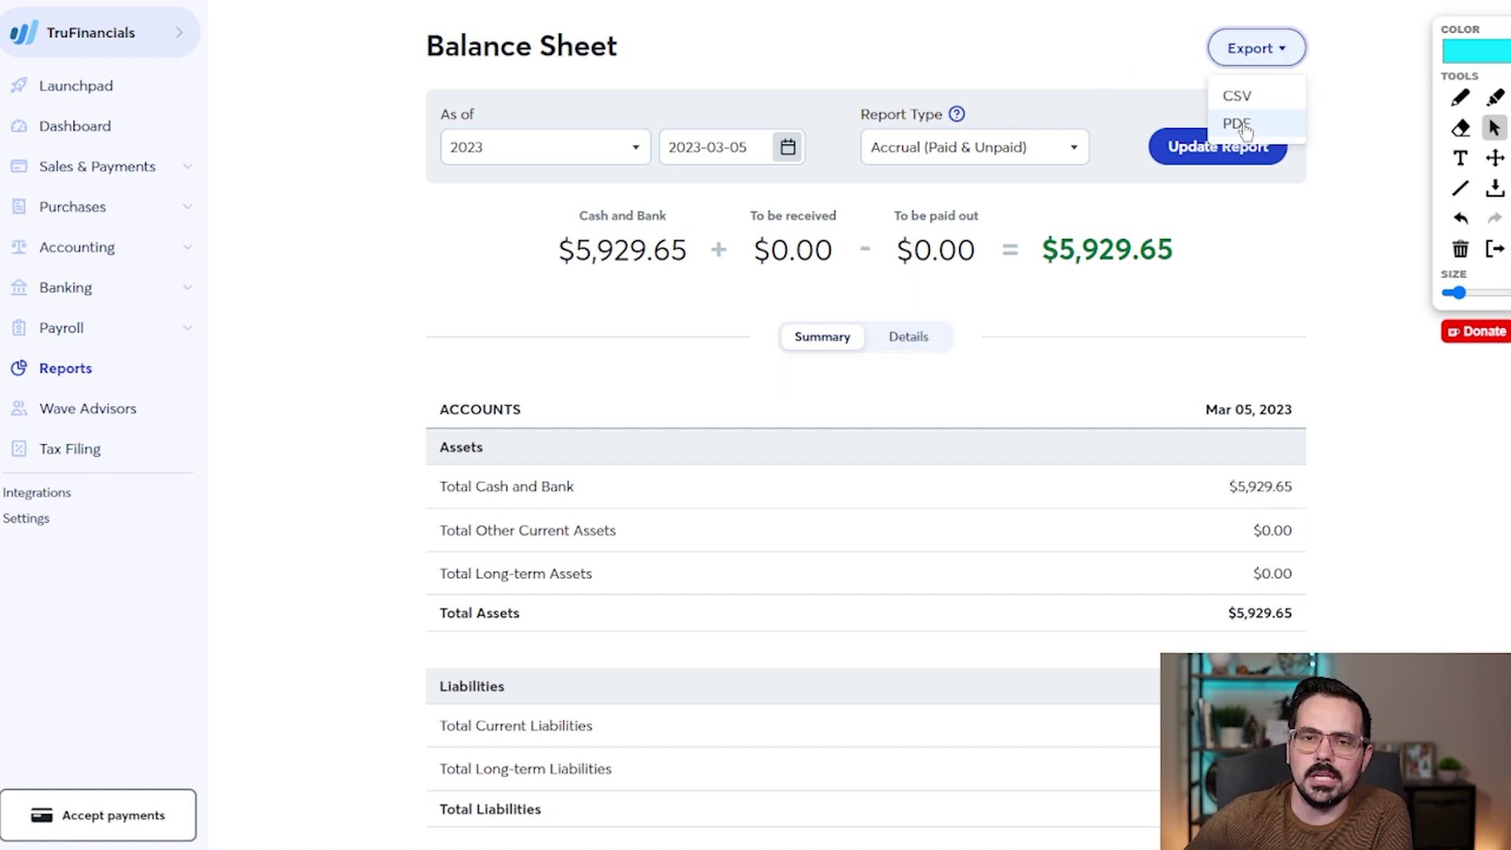
pyautogui.click(457, 270)
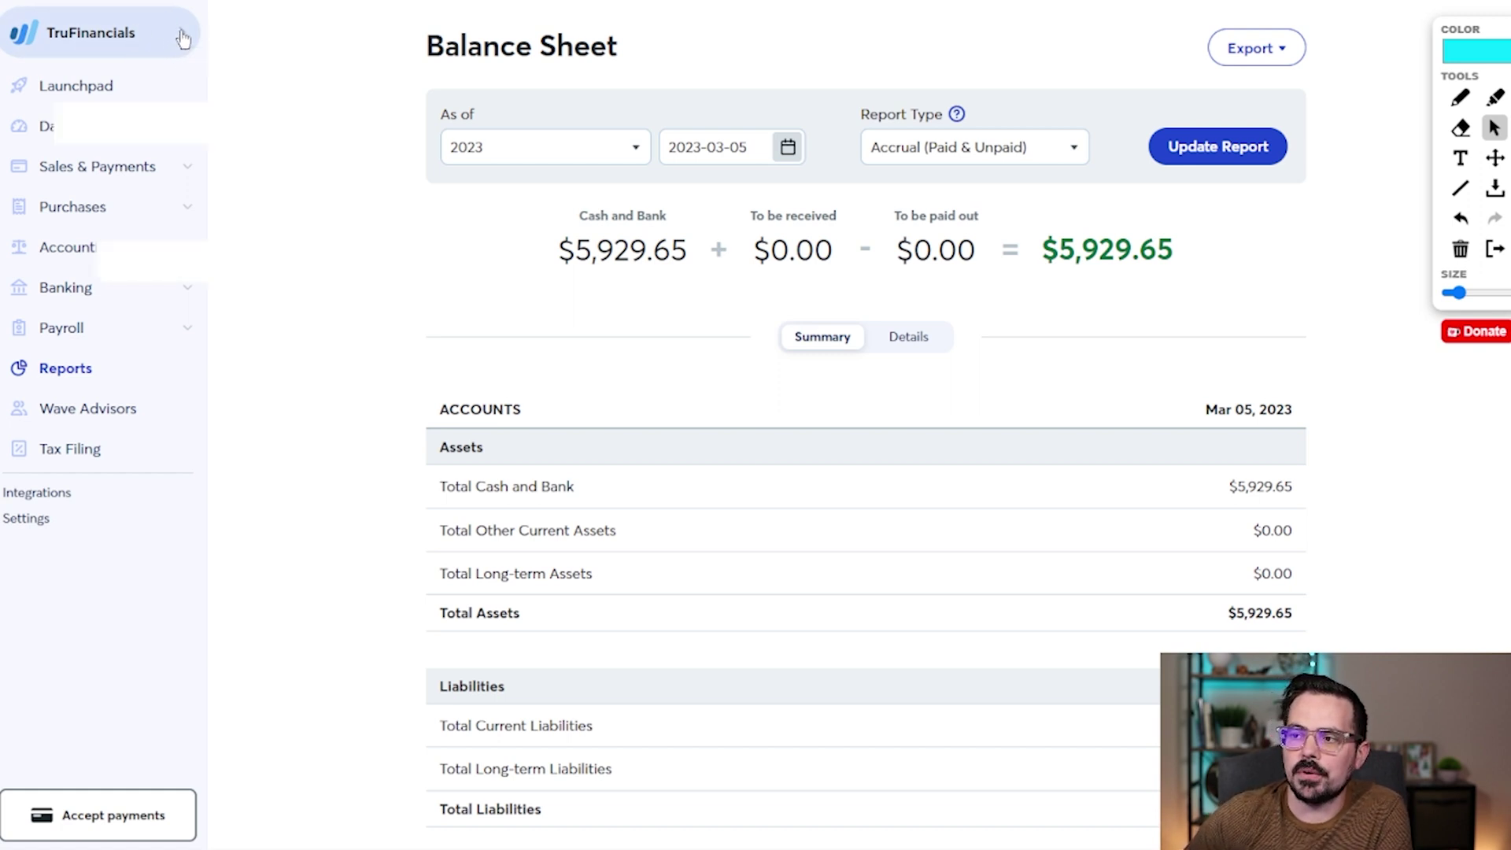
# - Open the list of businesses belonging to the Wave account
pyautogui.click(183, 36)
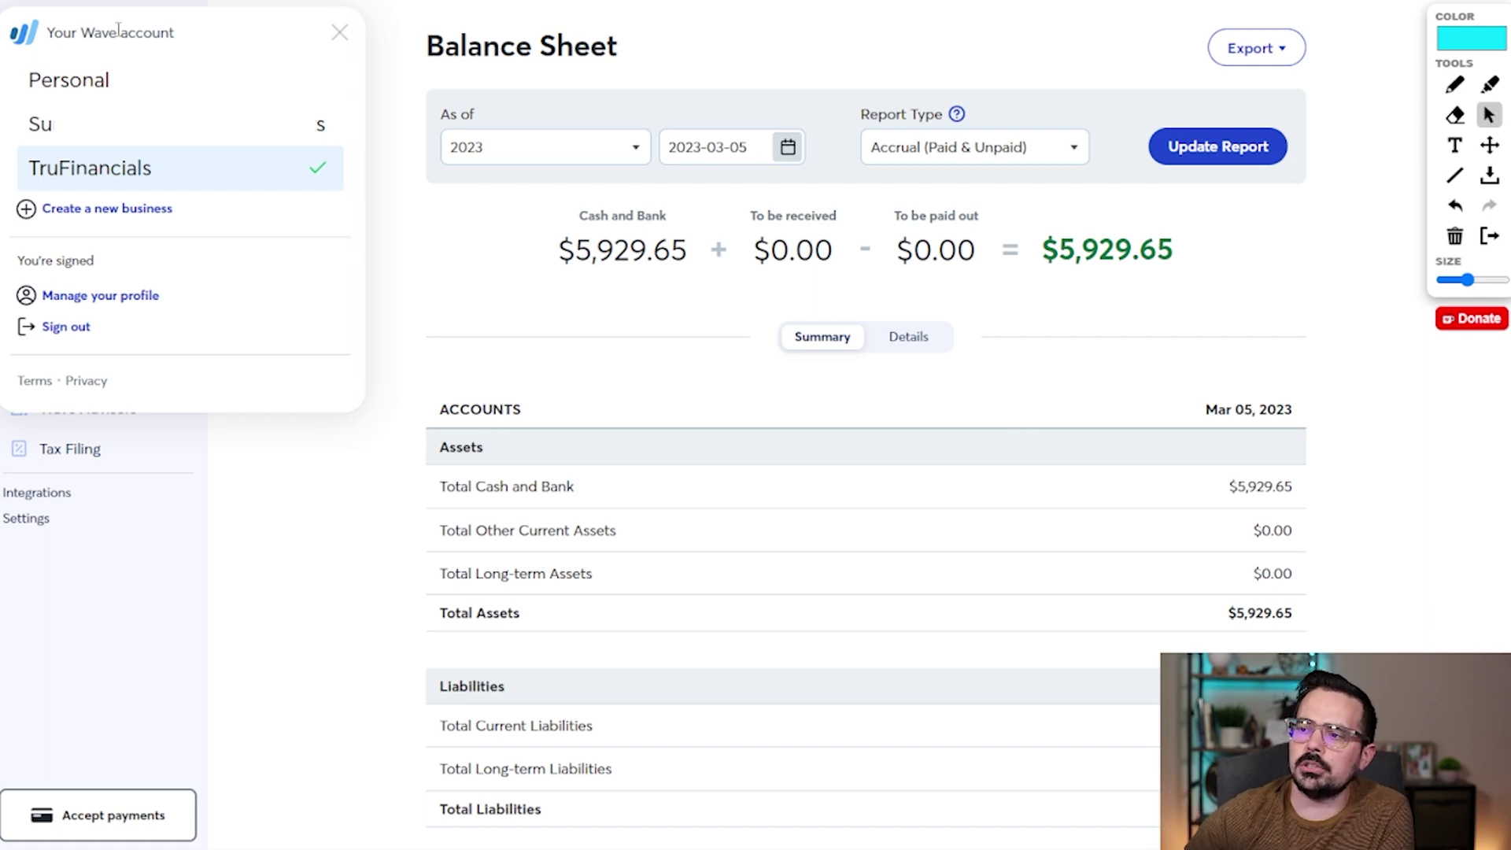